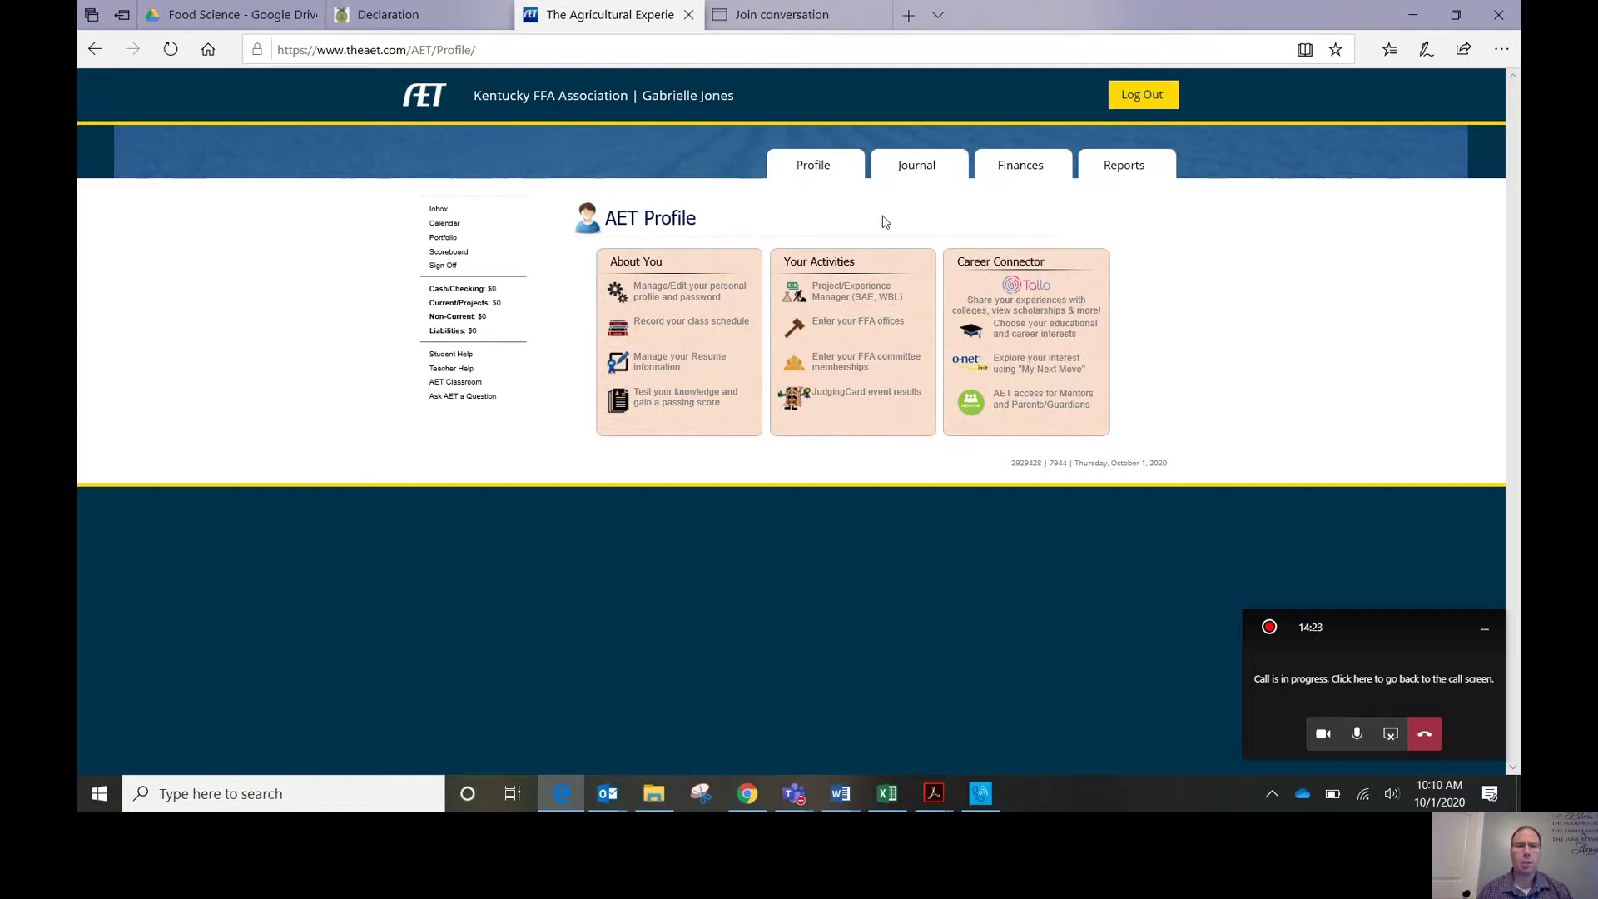
- From the profile's Experience Manager, add a new experience named 'Poultry Production'
{"action": "left_click", "coordinate": [814, 167]}
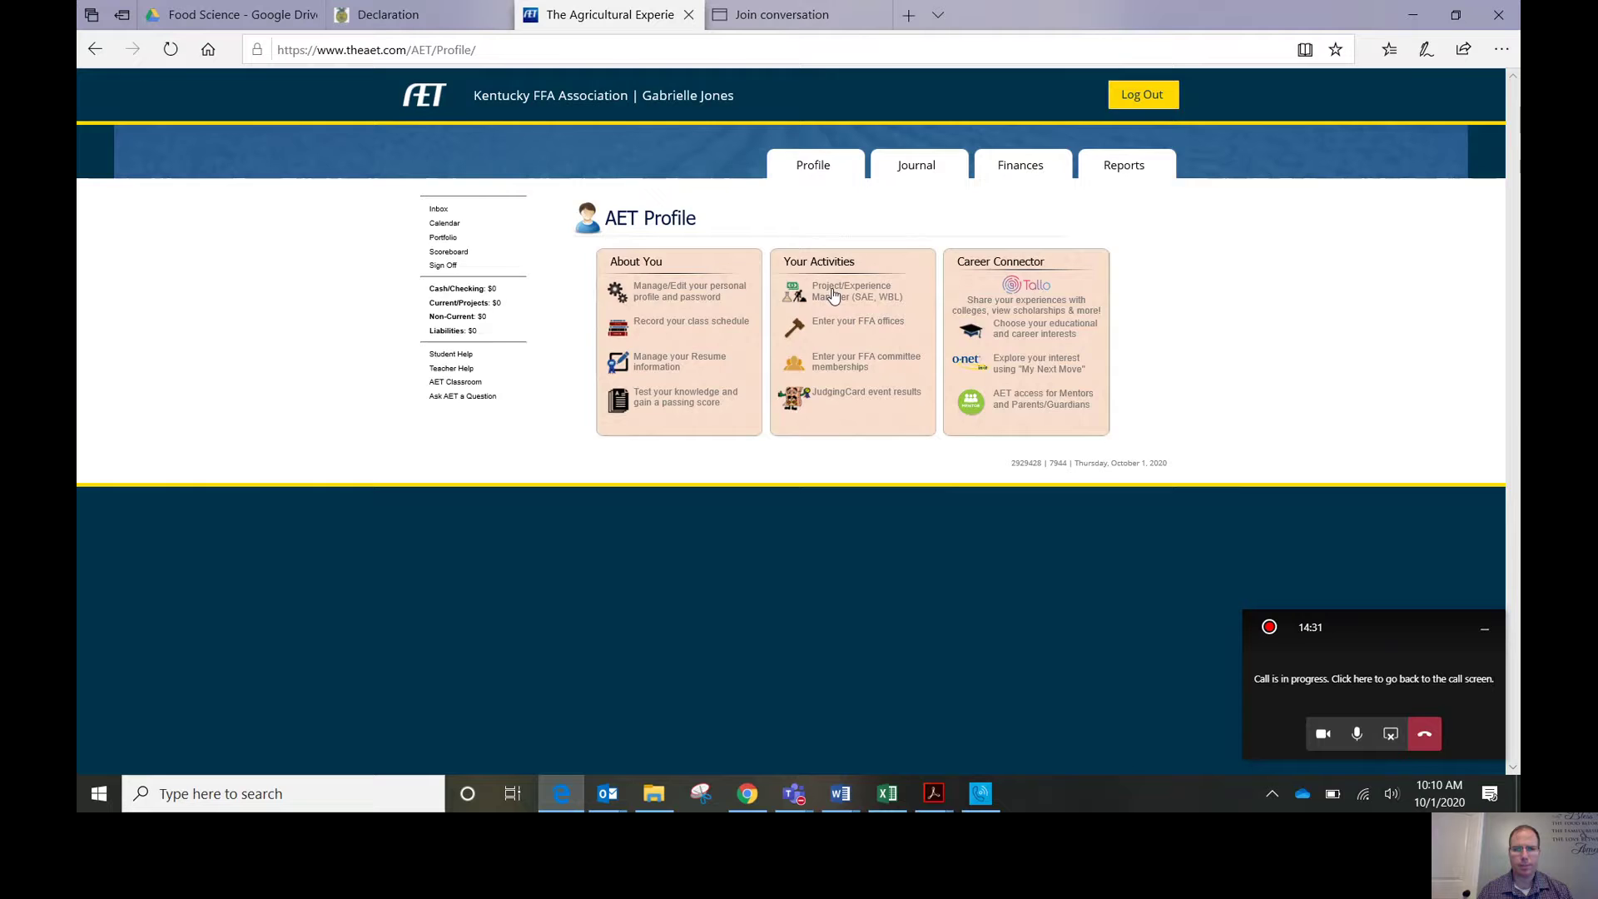
{"action": "left_click", "coordinate": [833, 296]}
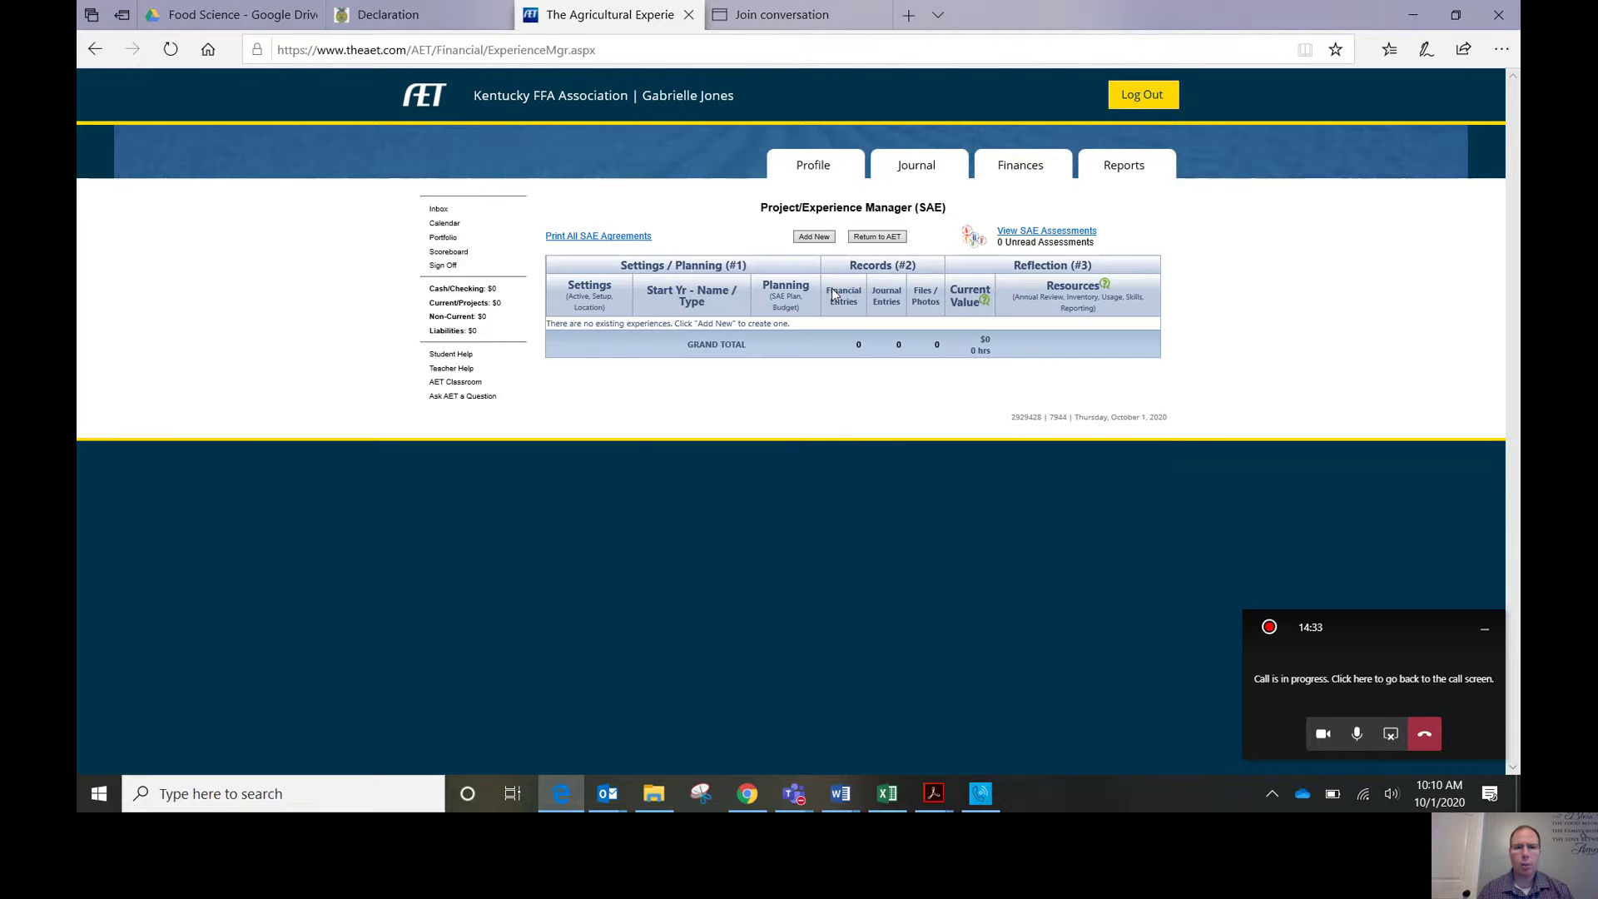
{"action": "left_click", "coordinate": [814, 238]}
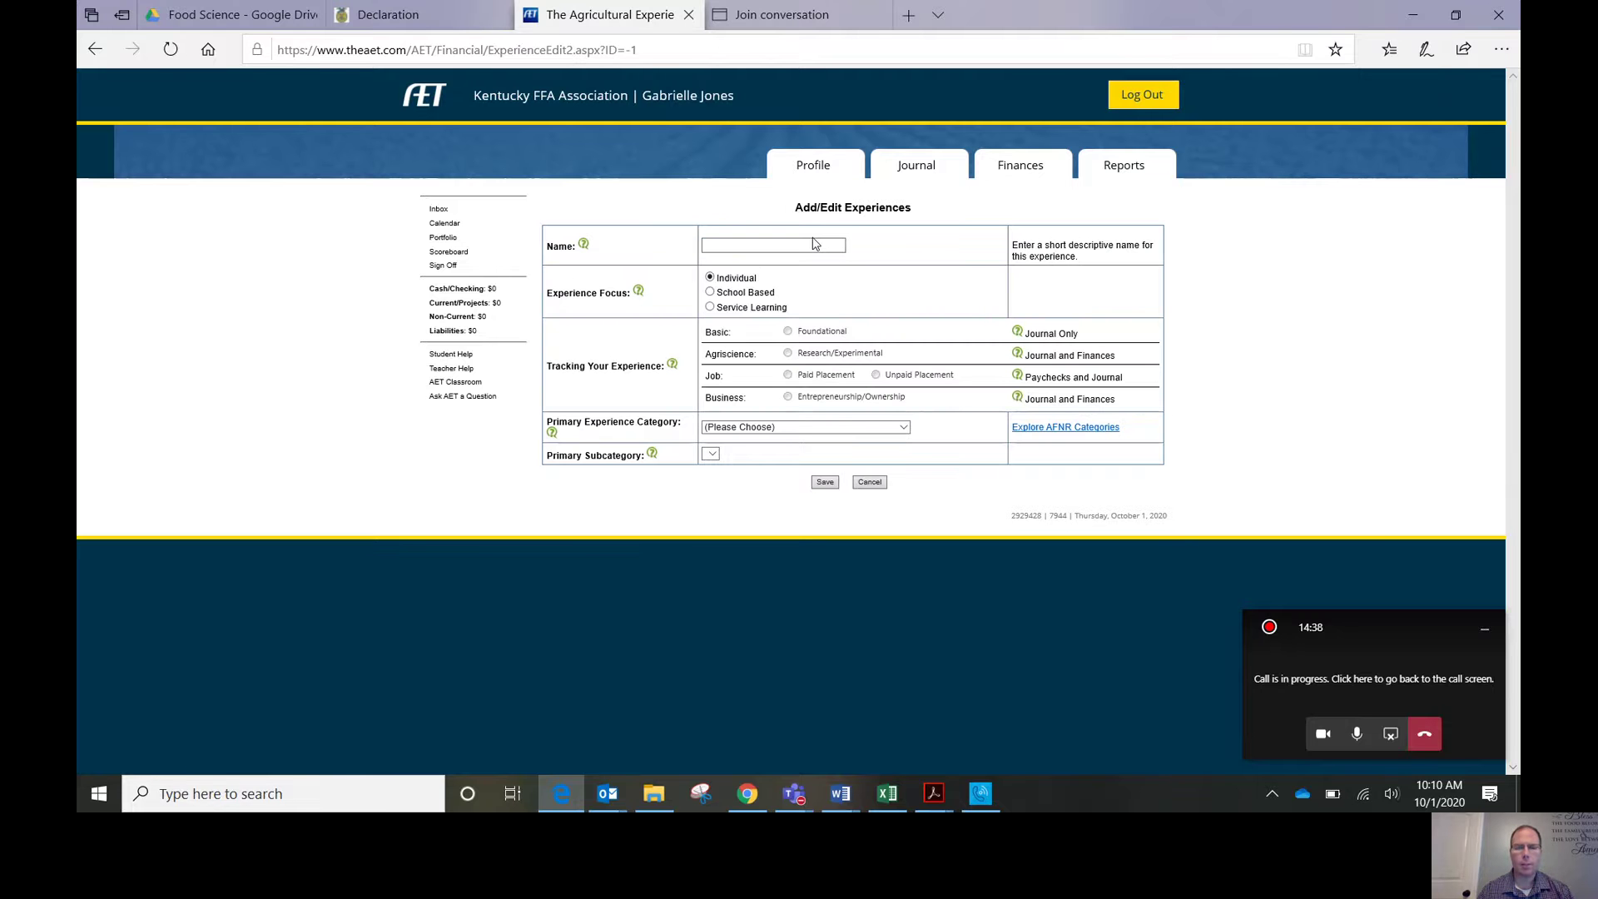
{"action": "left_click", "coordinate": [762, 245]}
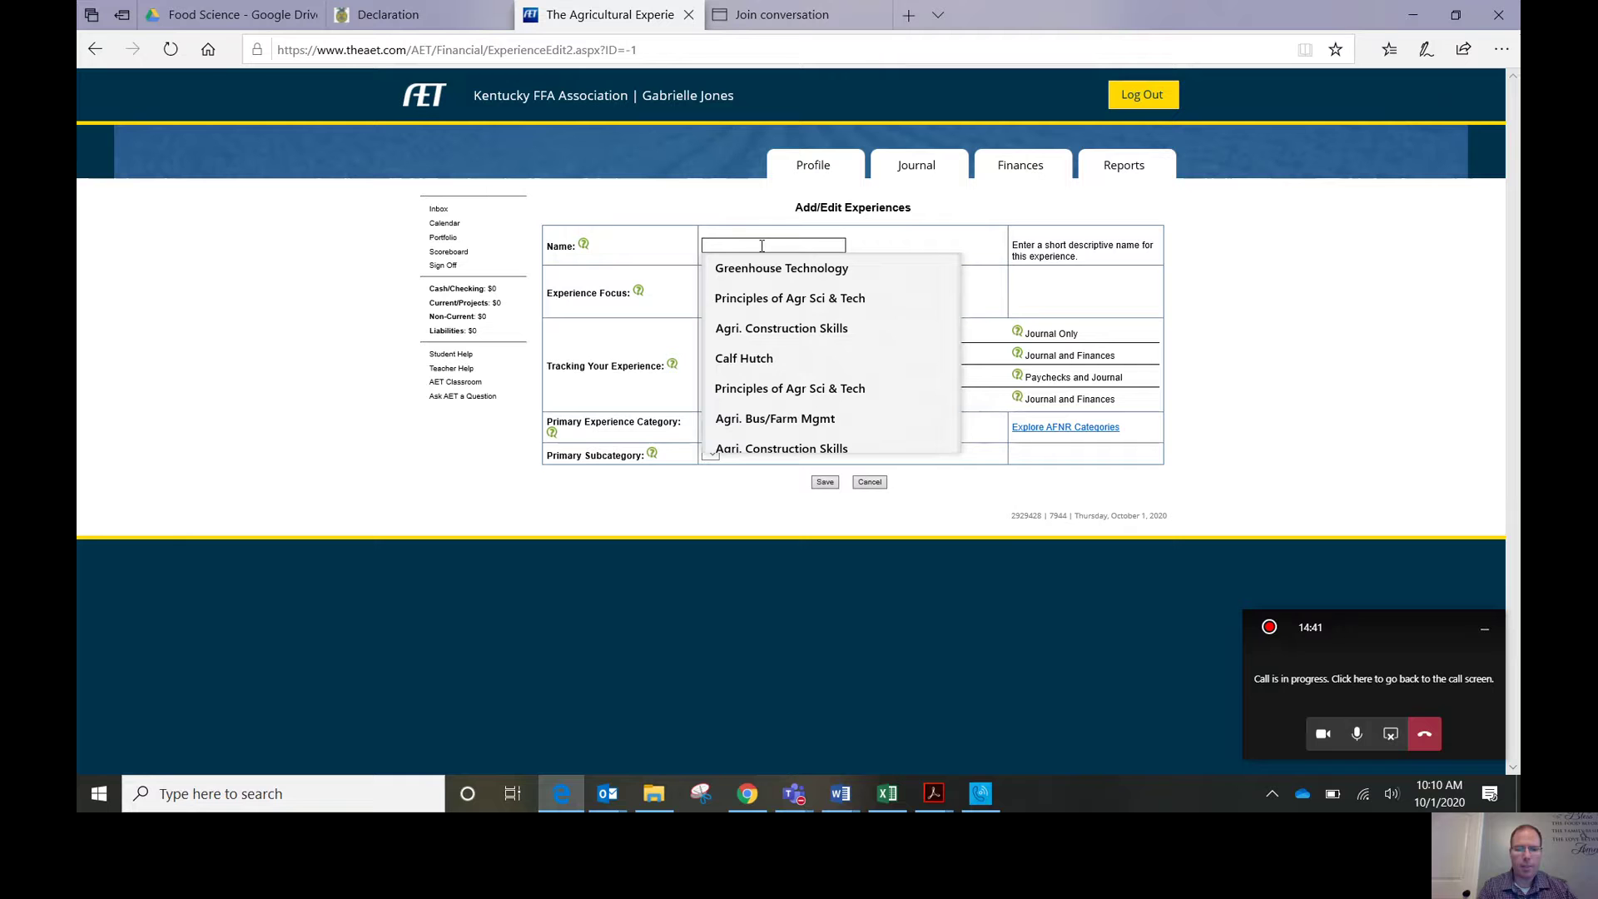
{"action": "type", "text": "Poultry"}
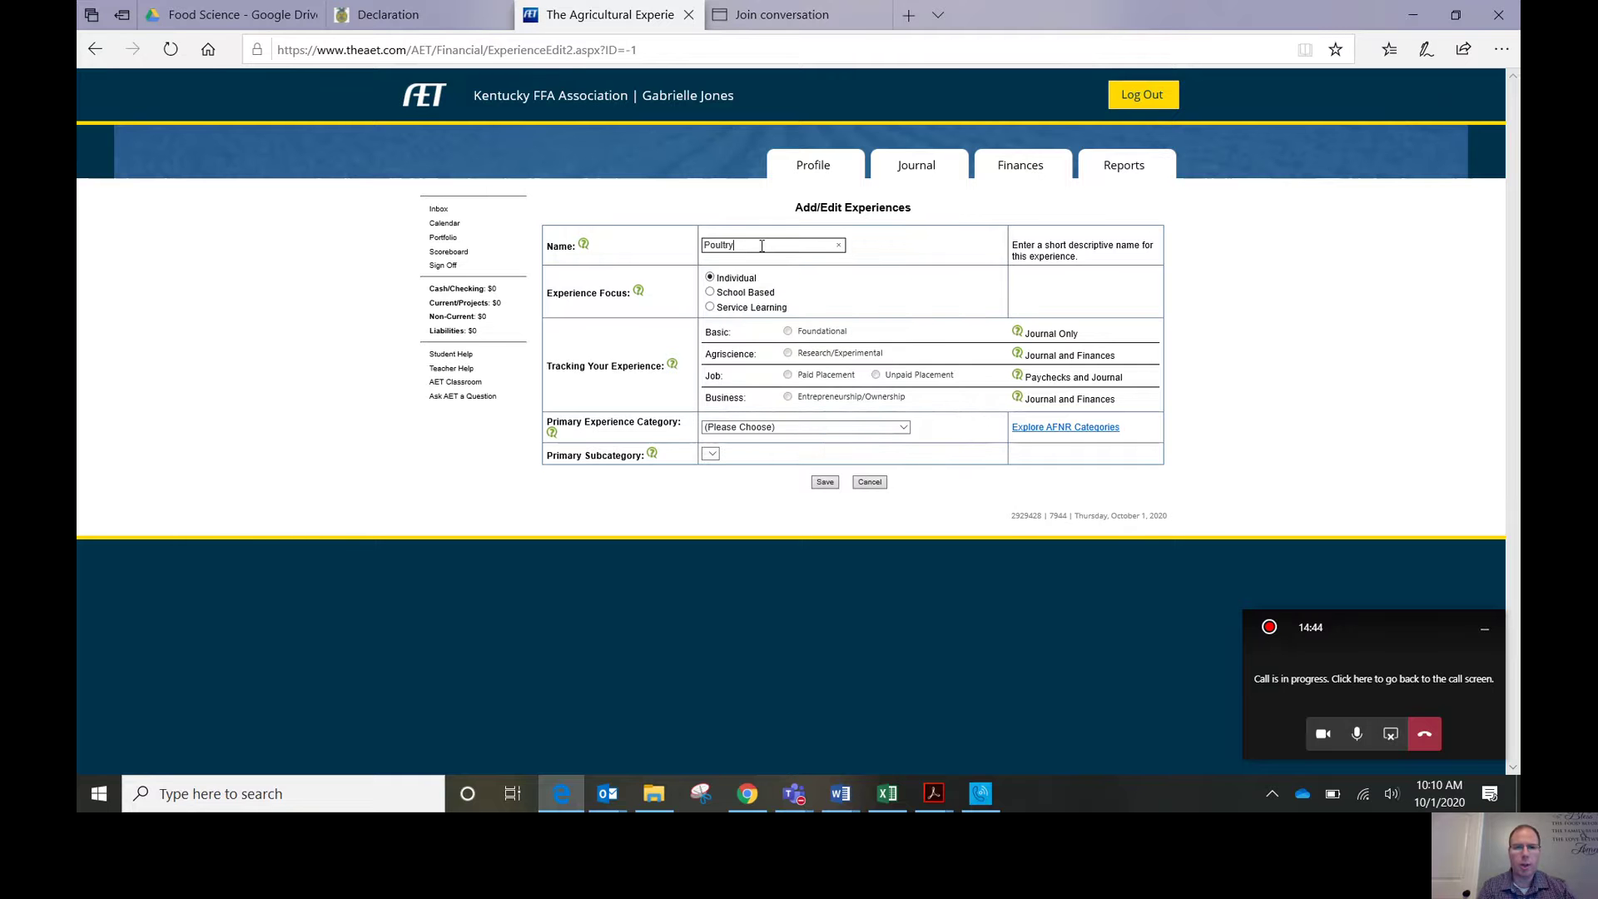
{"action": "type", "text": " Production"}
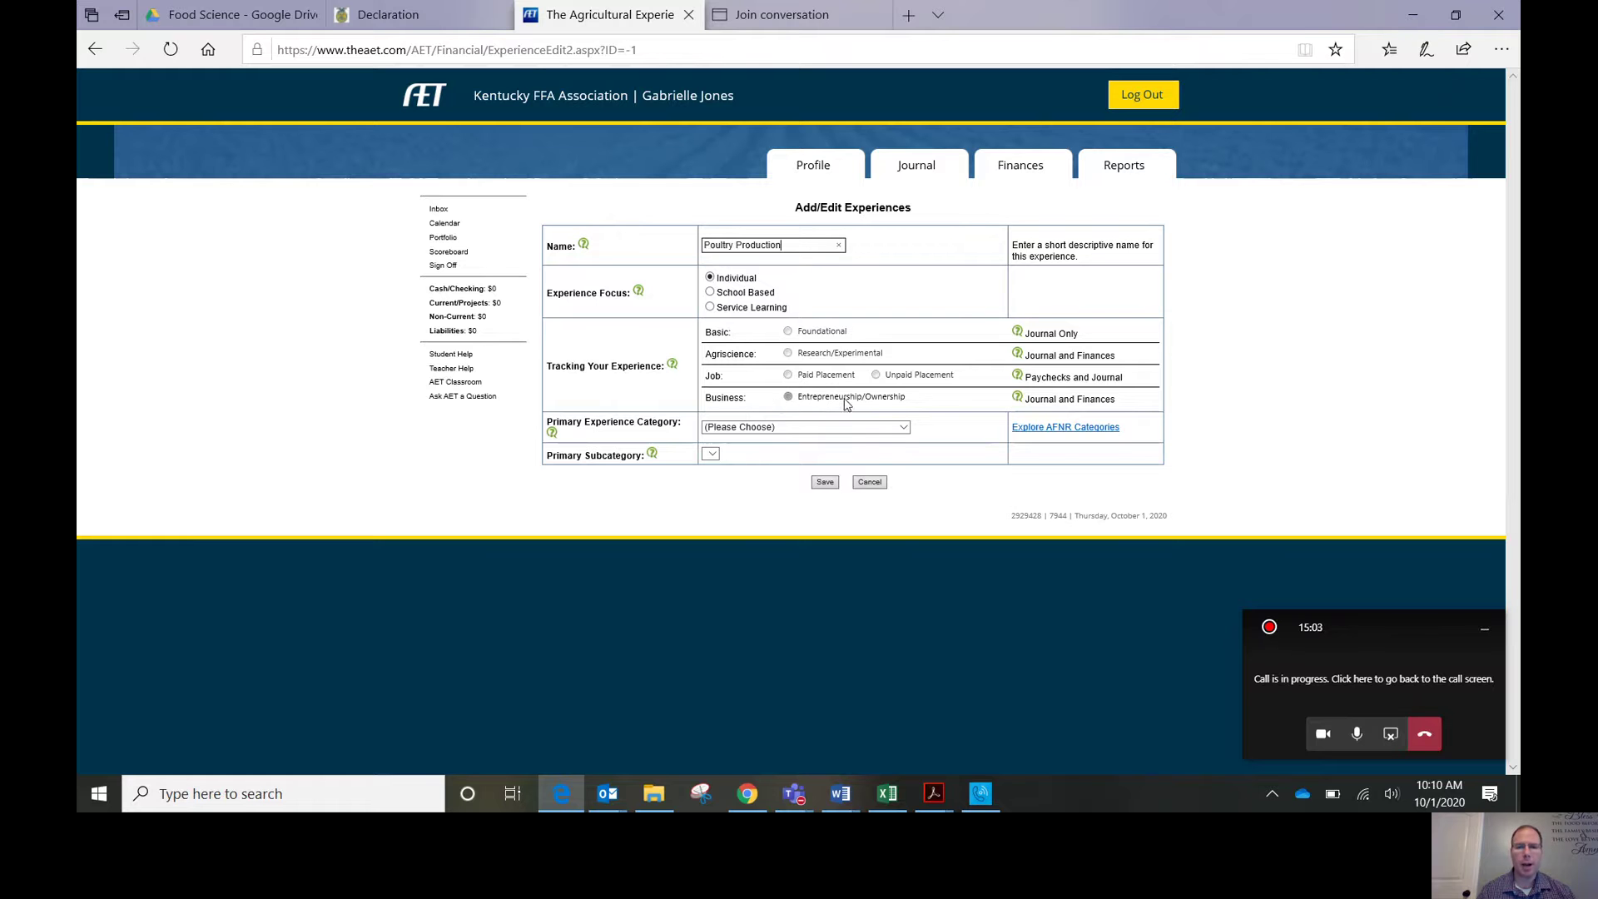
- Save it as Entrepreneurship/Ownership in Animal Systems, Poultry, with head of Production Hens units
{"action": "left_click", "coordinate": [789, 399]}
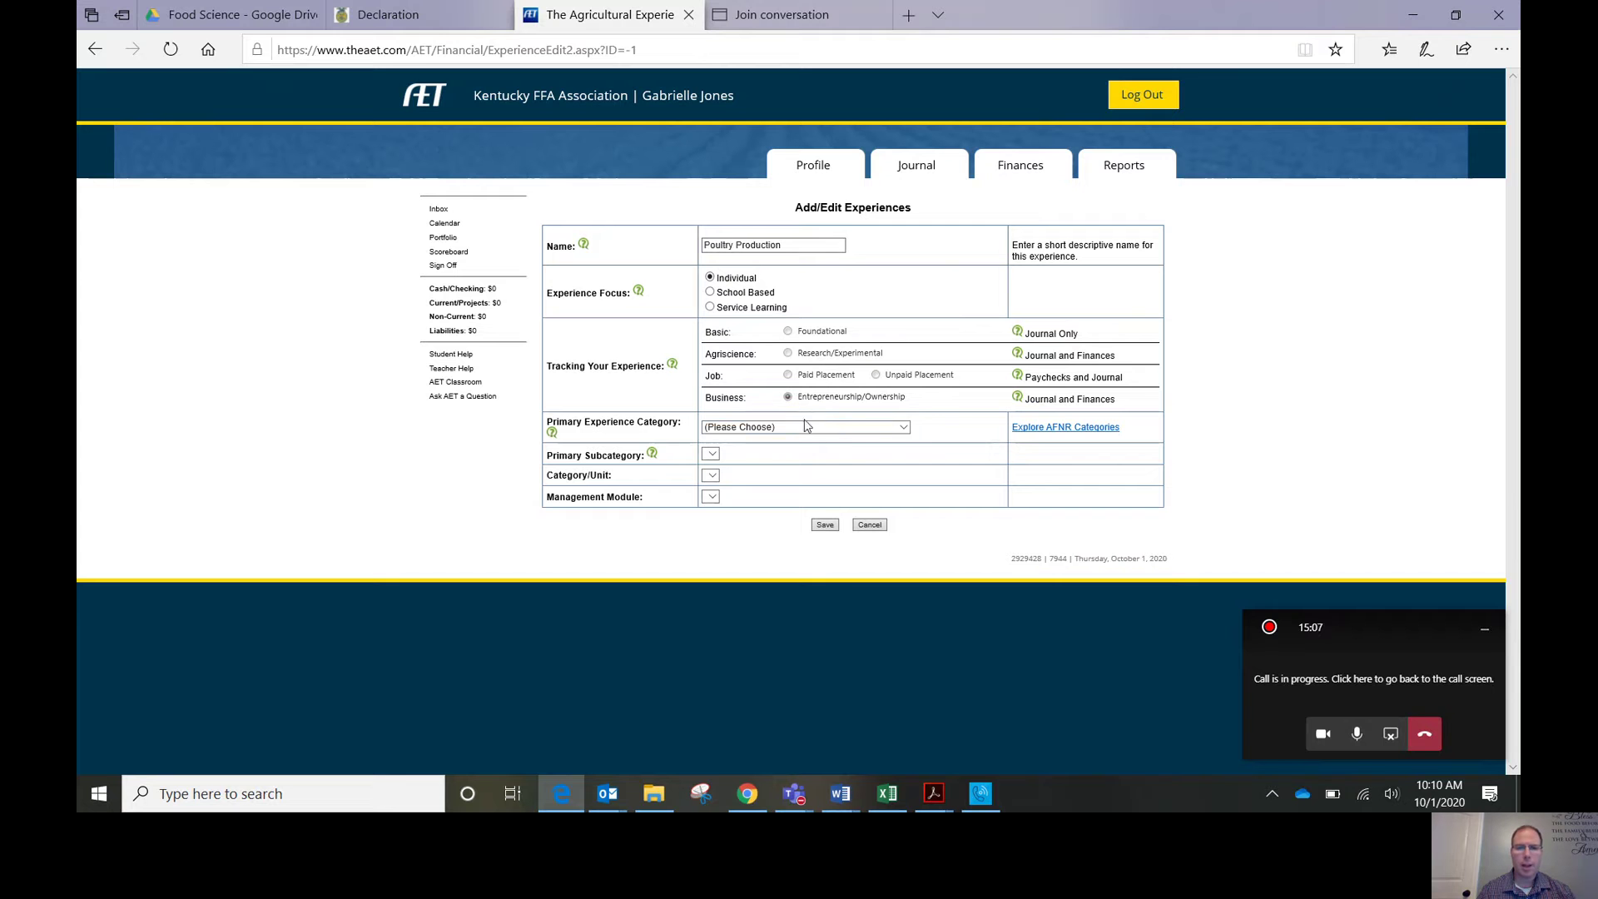
{"action": "left_click", "coordinate": [905, 428]}
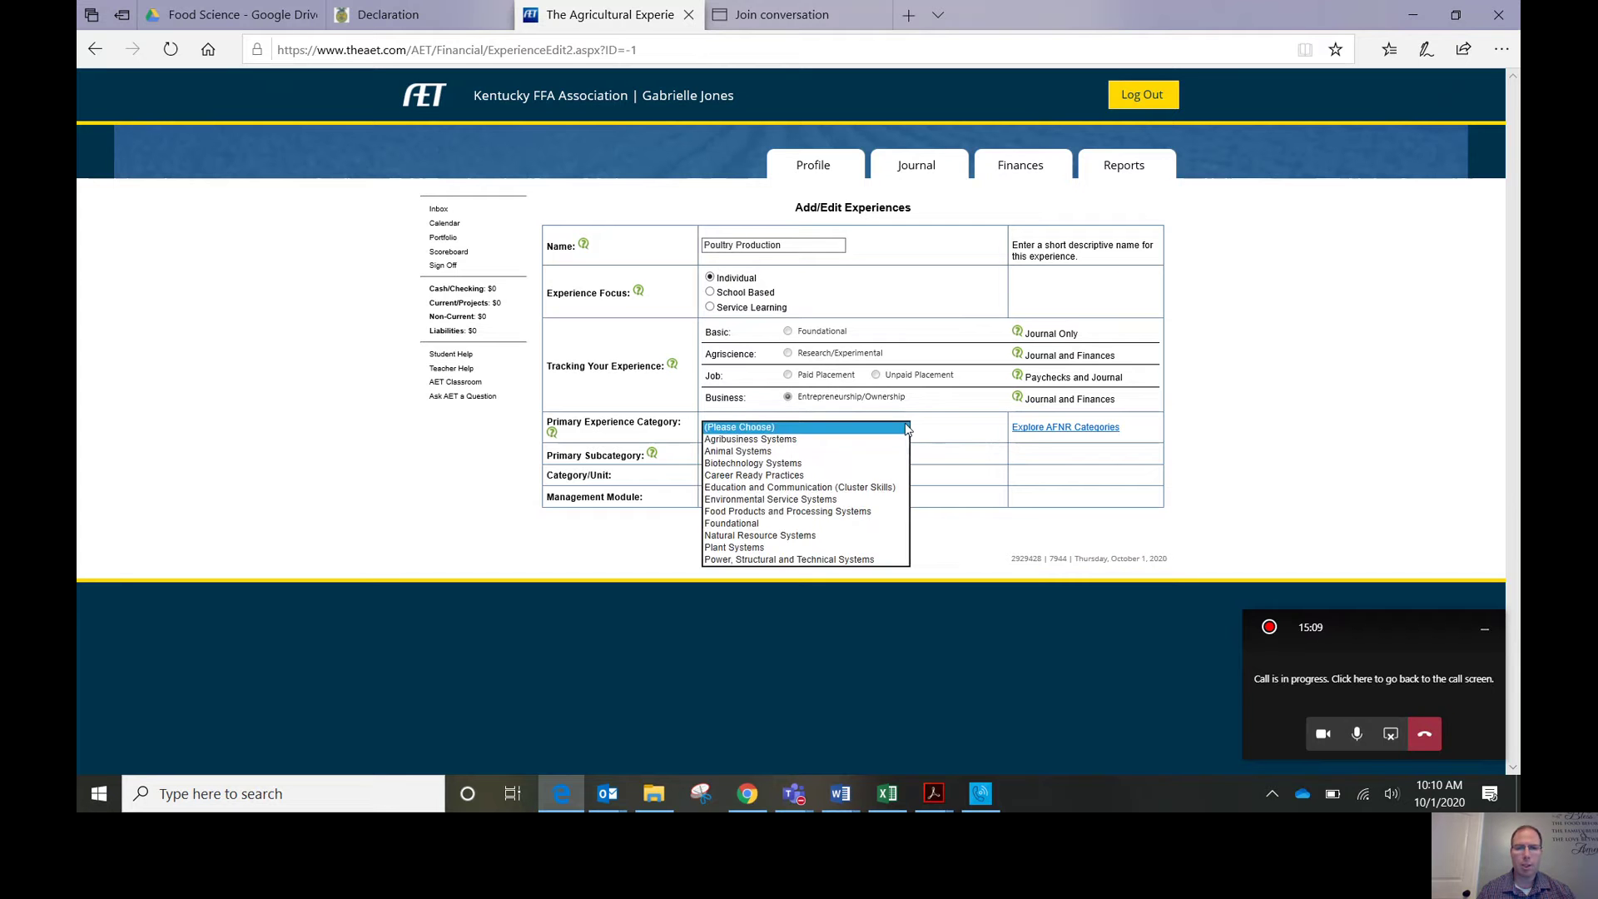
{"action": "left_click", "coordinate": [825, 452]}
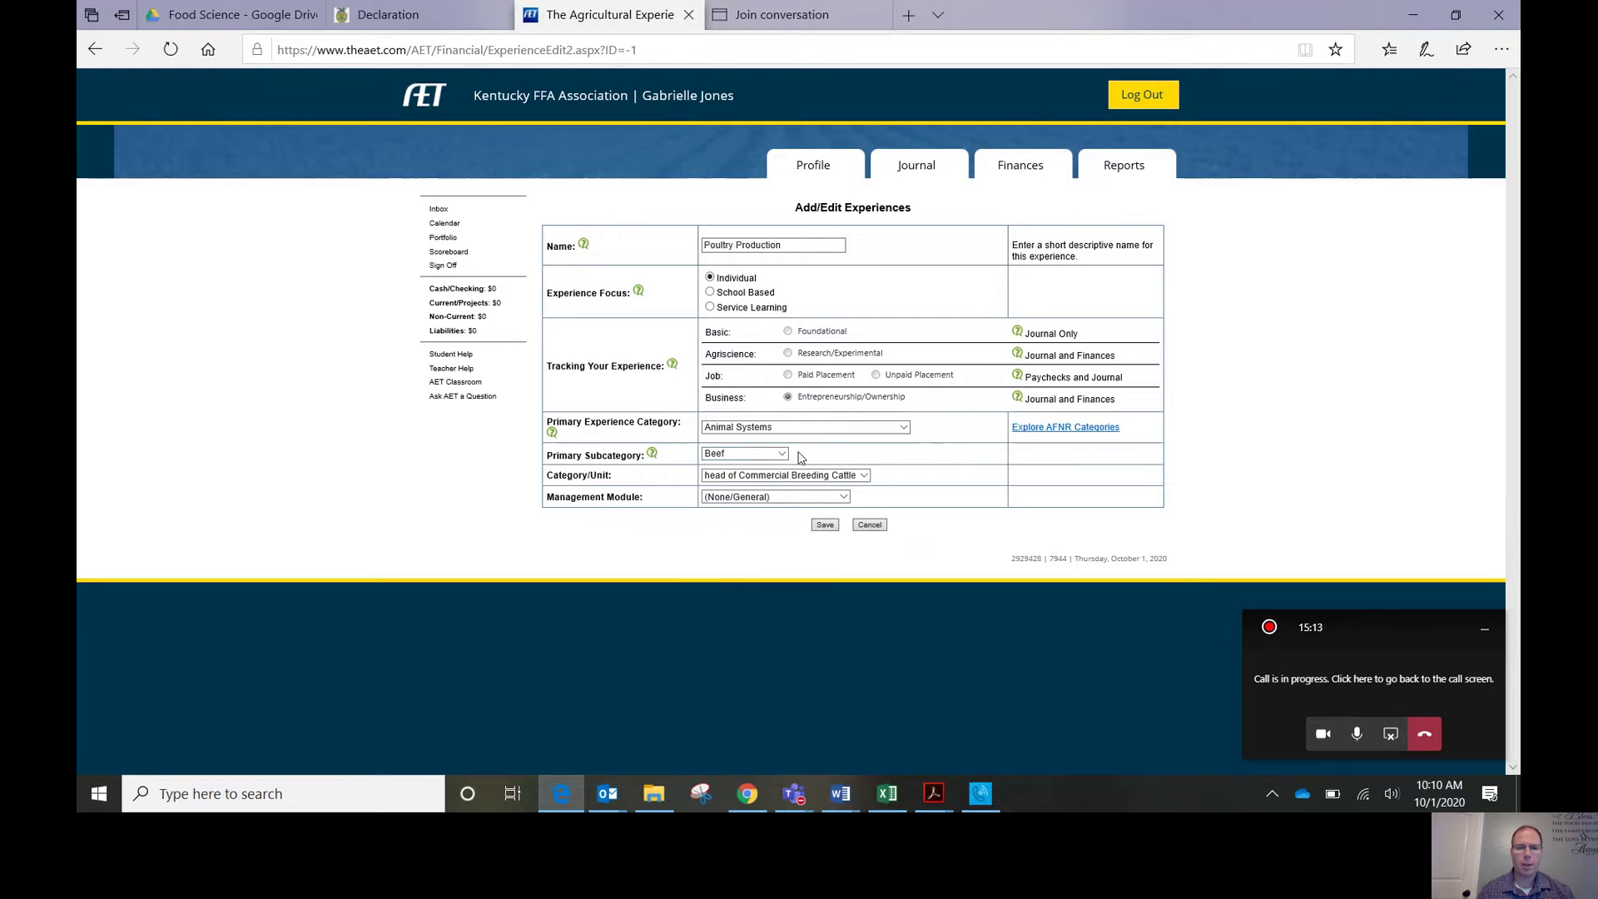
{"action": "left_click", "coordinate": [782, 454]}
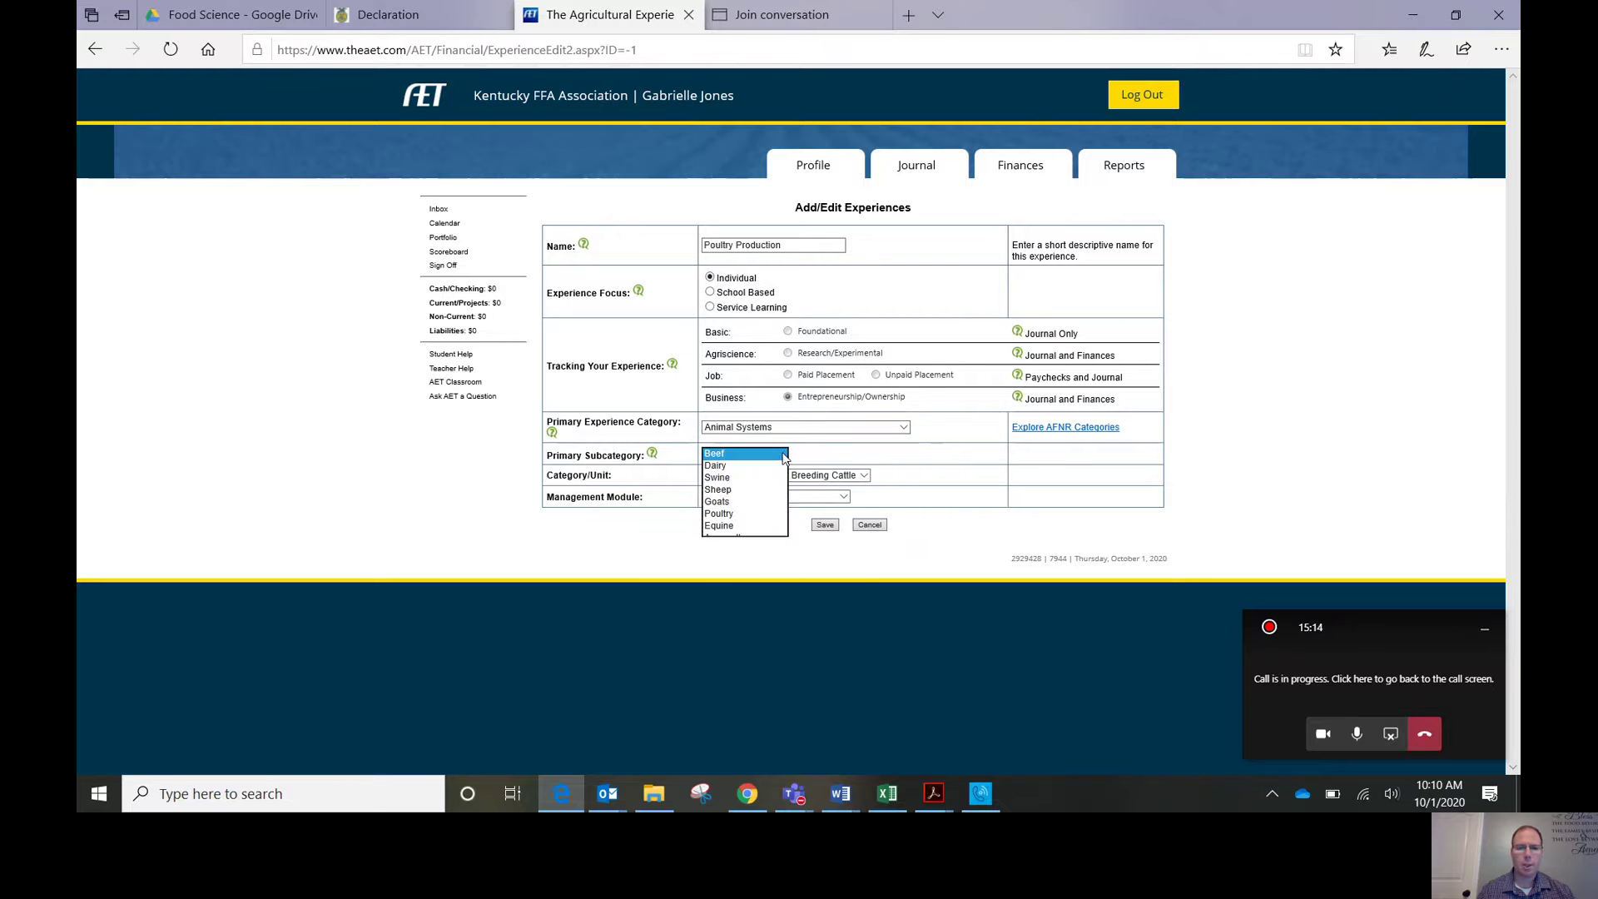
{"action": "left_click", "coordinate": [746, 516]}
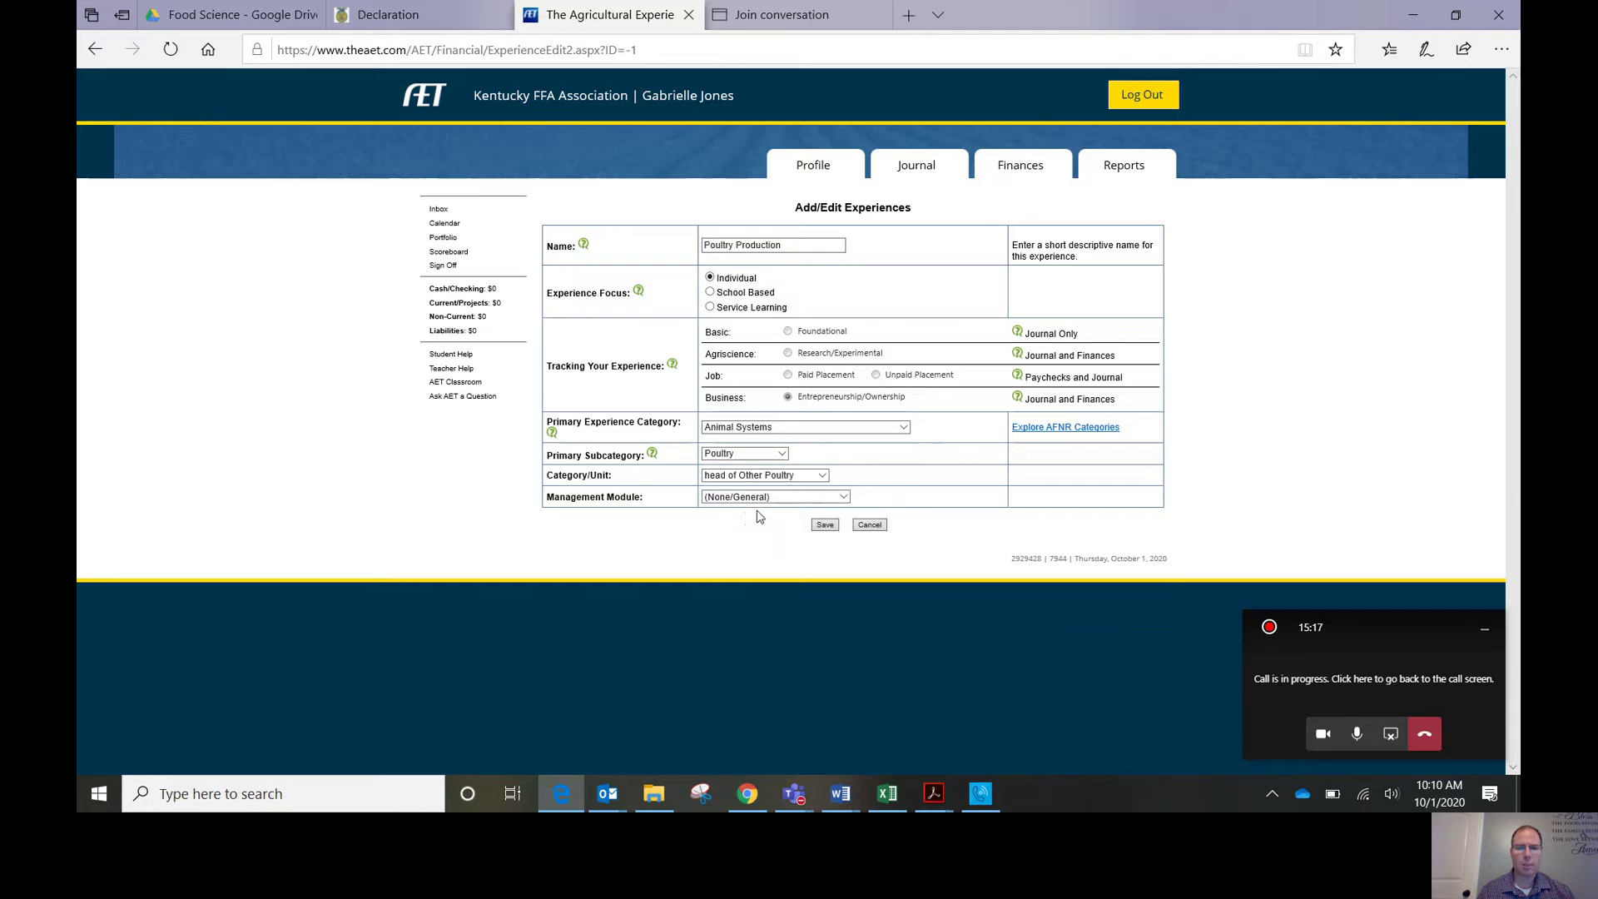
{"action": "left_click", "coordinate": [809, 474]}
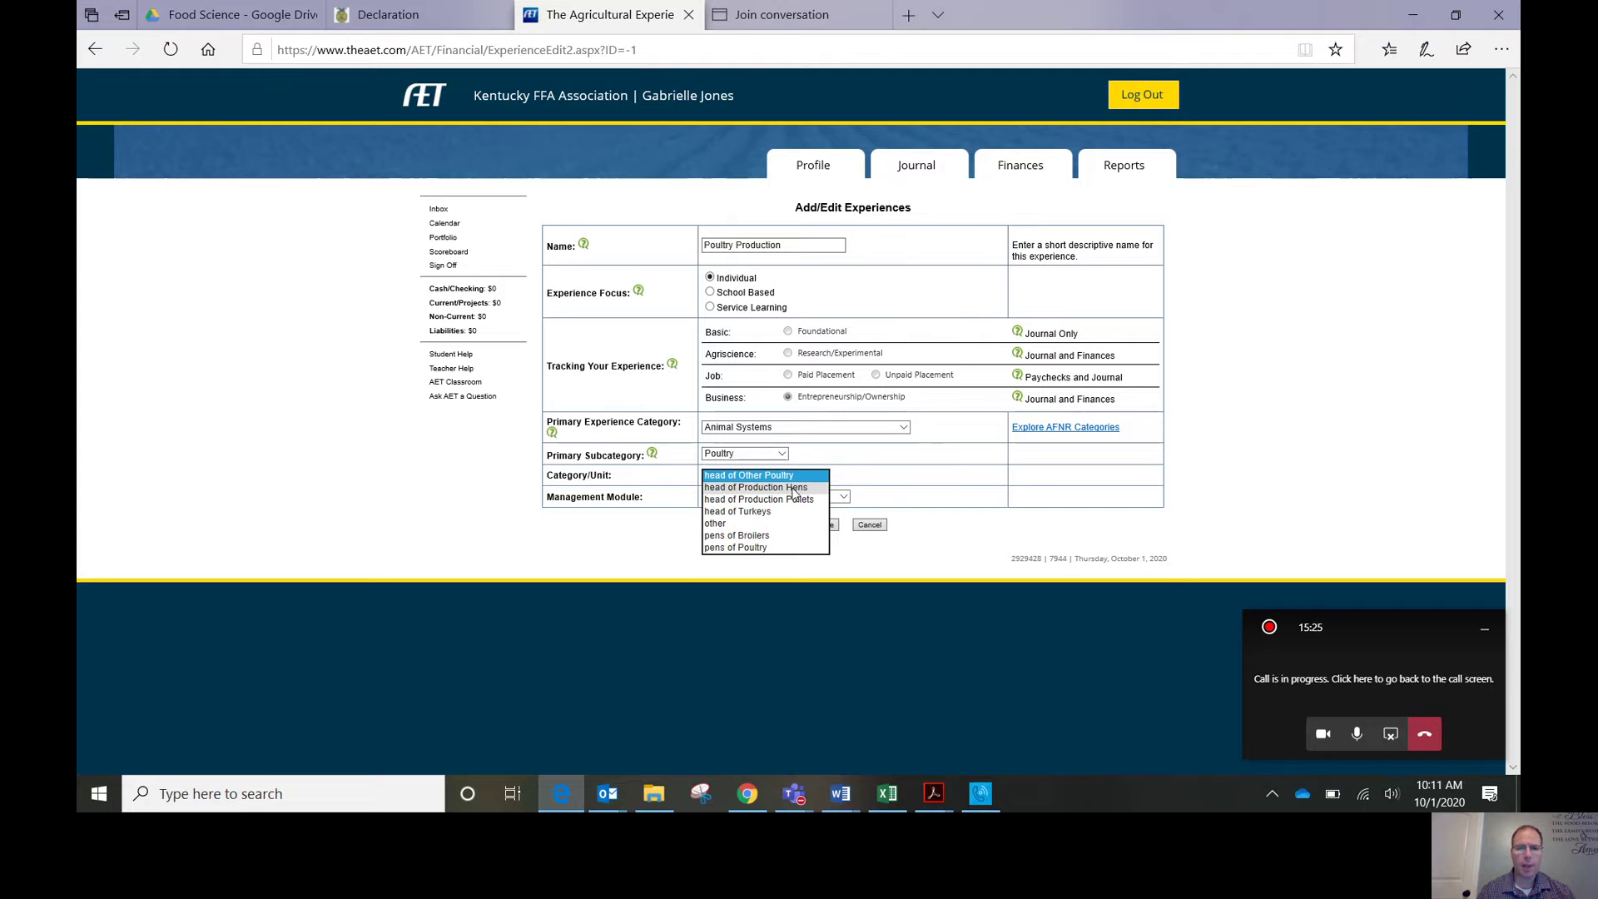
{"action": "left_click", "coordinate": [793, 489]}
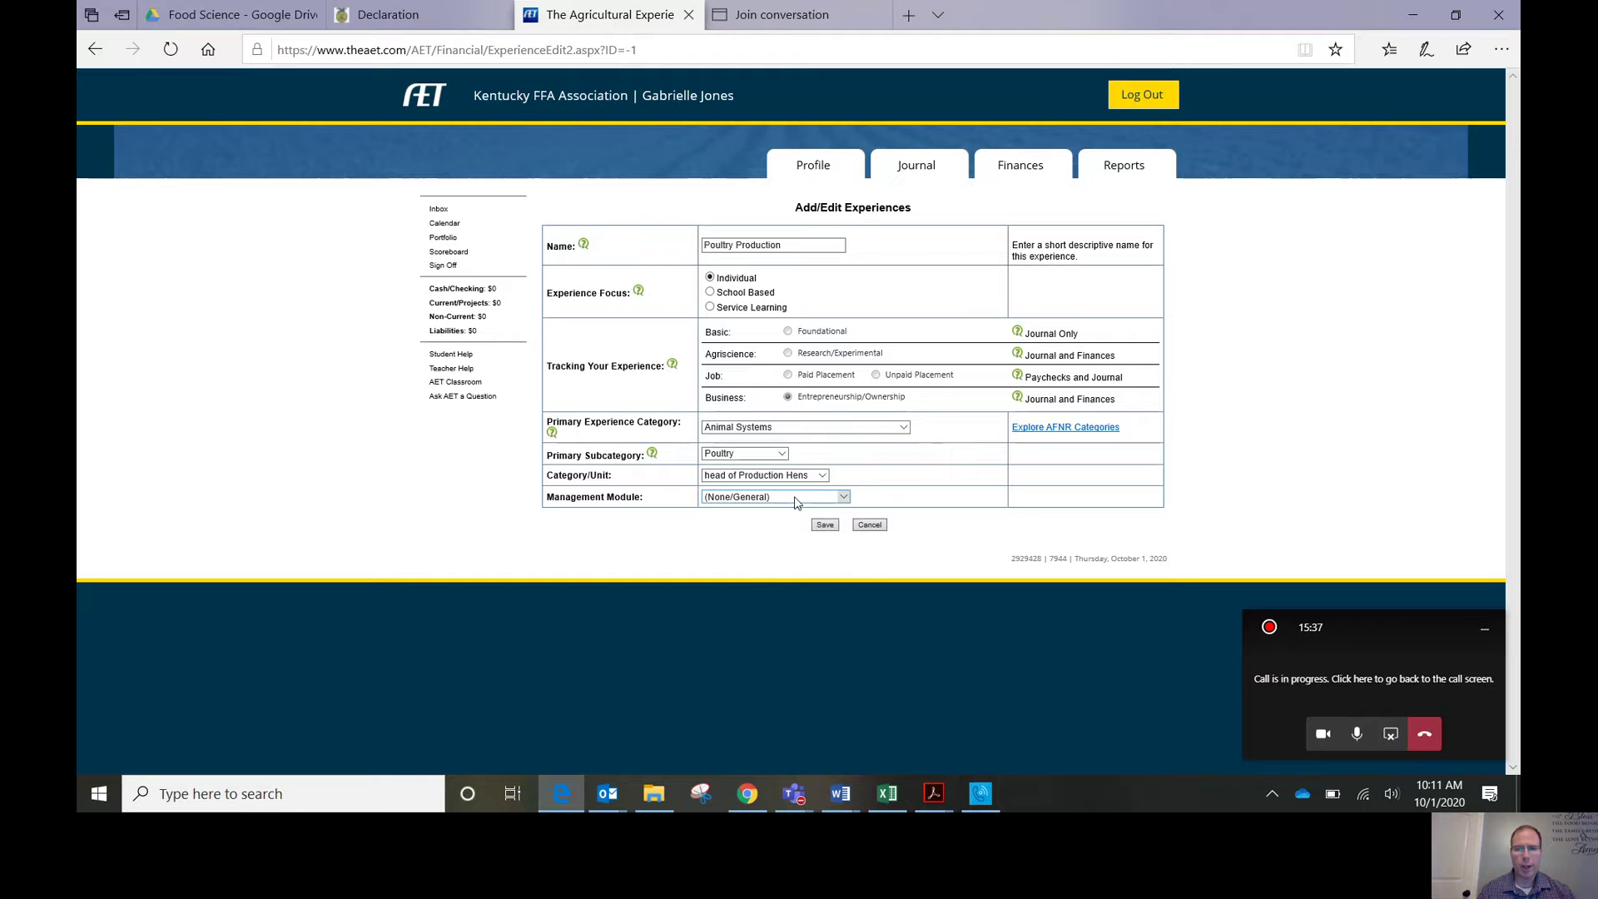
{"action": "left_click", "coordinate": [826, 526]}
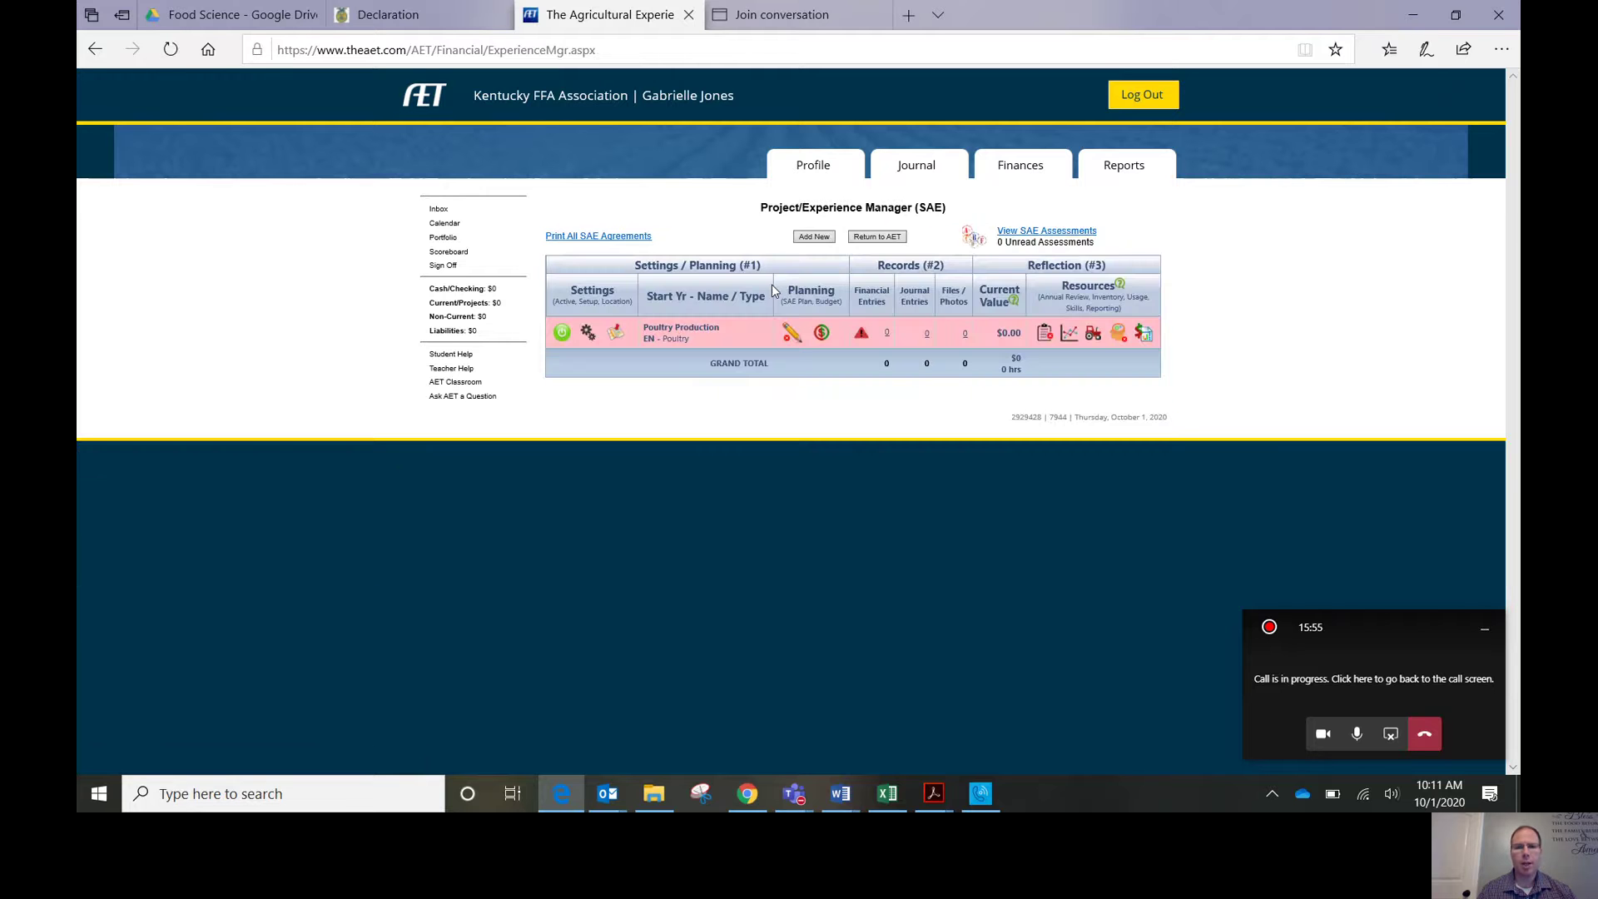
- Add another new experience named 'Placement at Mt. Vernon Florist'
{"action": "left_click", "coordinate": [805, 237]}
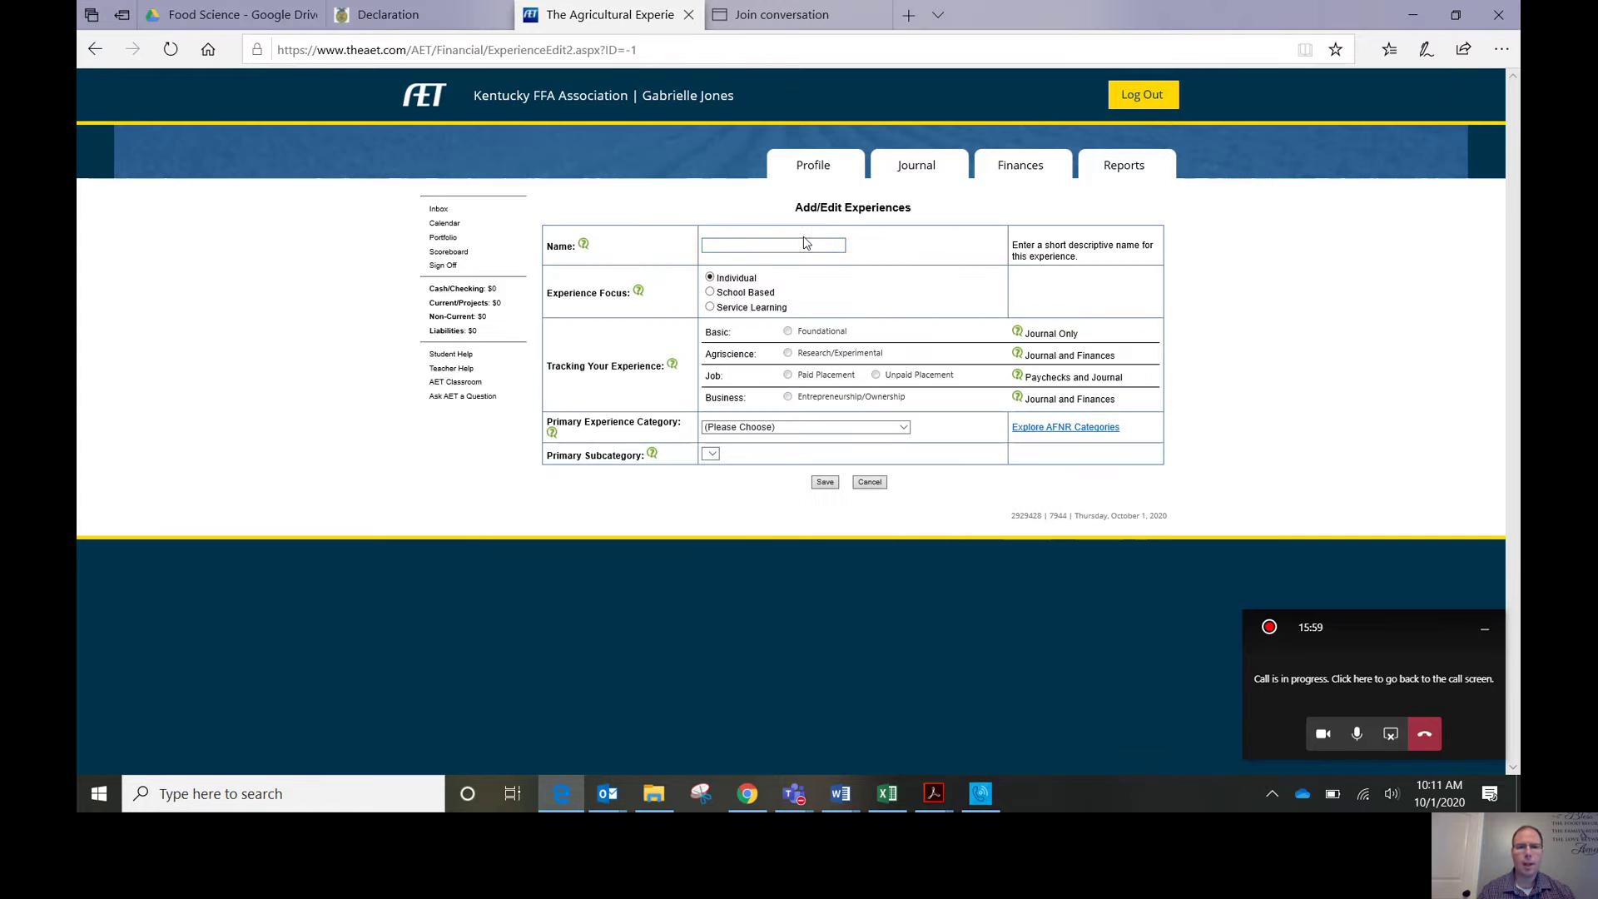
{"action": "left_click", "coordinate": [761, 246]}
{"action": "left_click", "coordinate": [761, 245]}
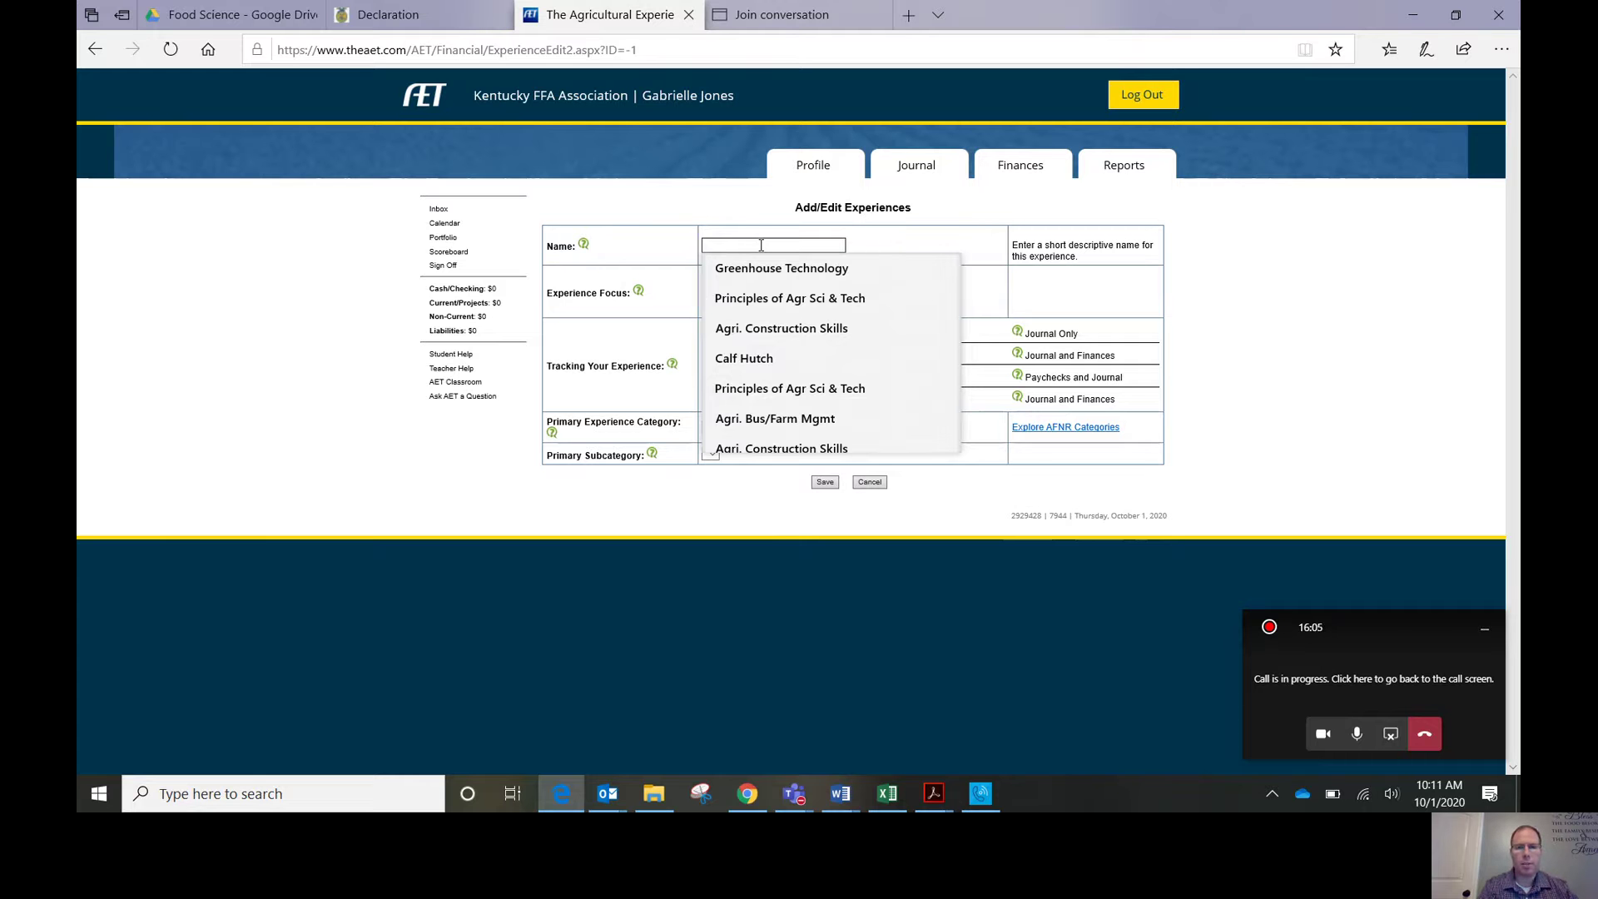
{"action": "type", "text": "Placement a"}
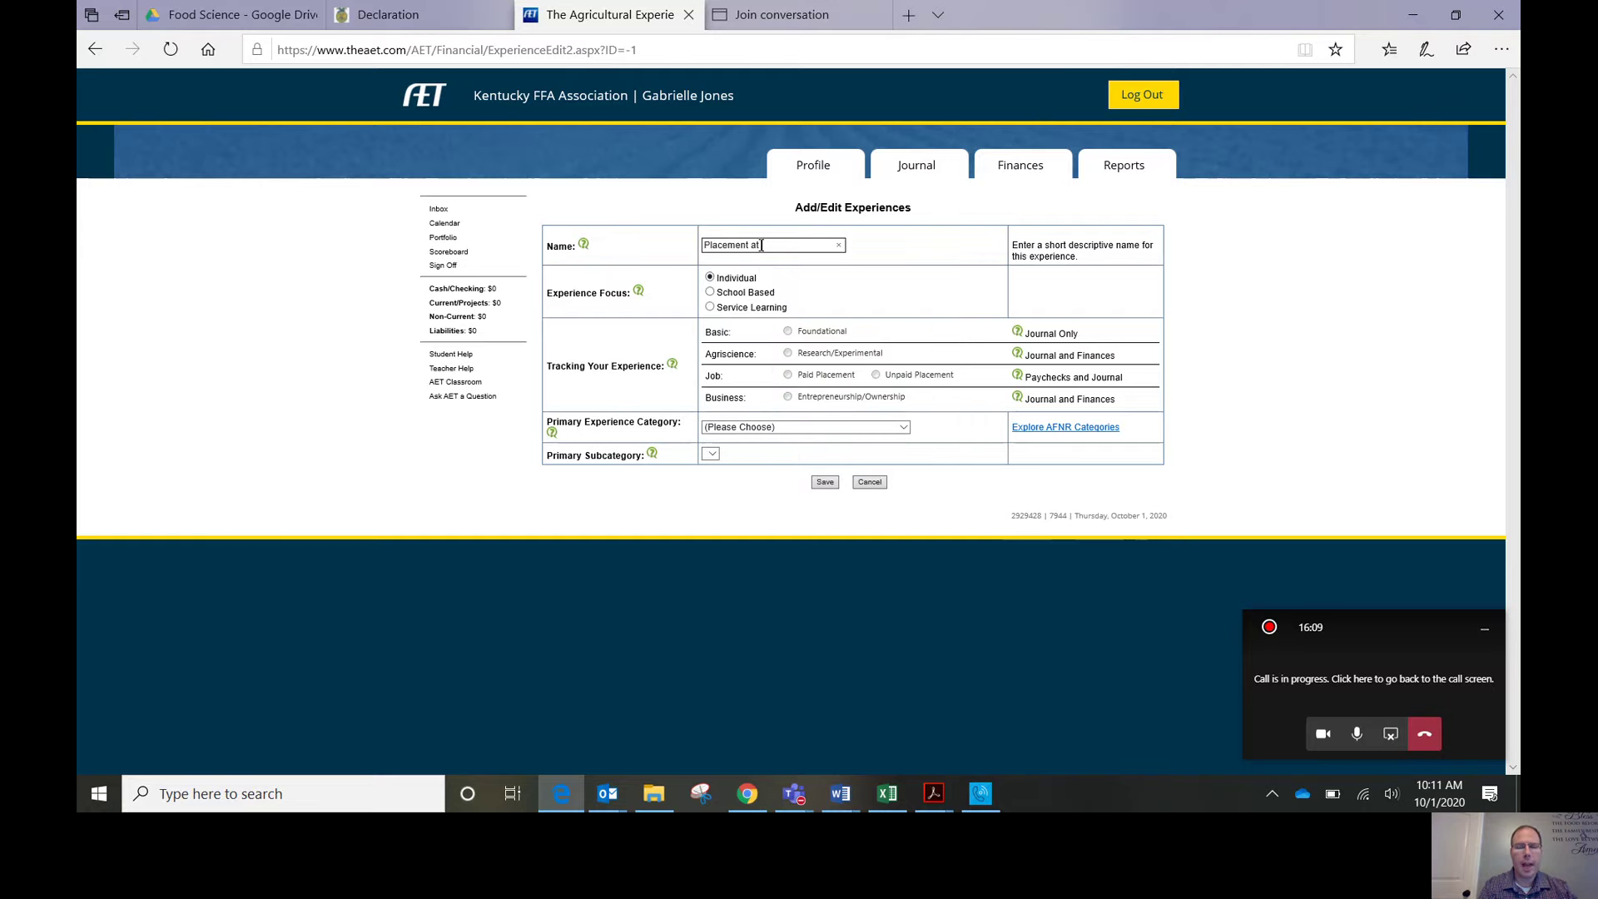
{"action": "type", "text": "t Mt. Vernon Florist"}
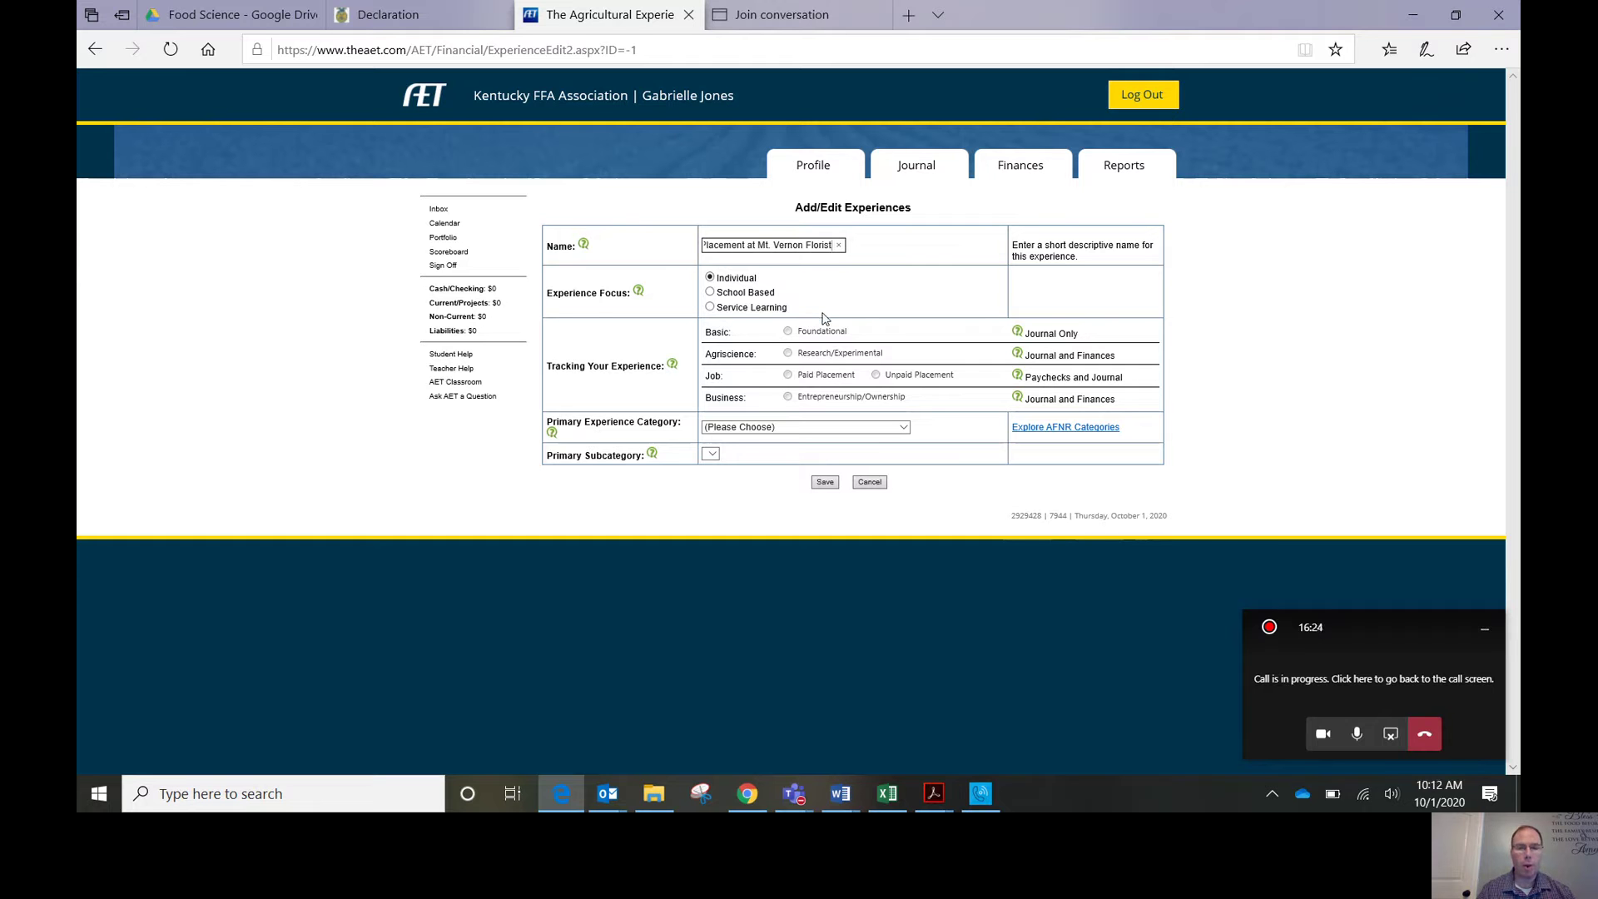
- Save the florist job as a Paid Placement under Plant Systems, Floriculture
{"action": "left_click", "coordinate": [788, 376]}
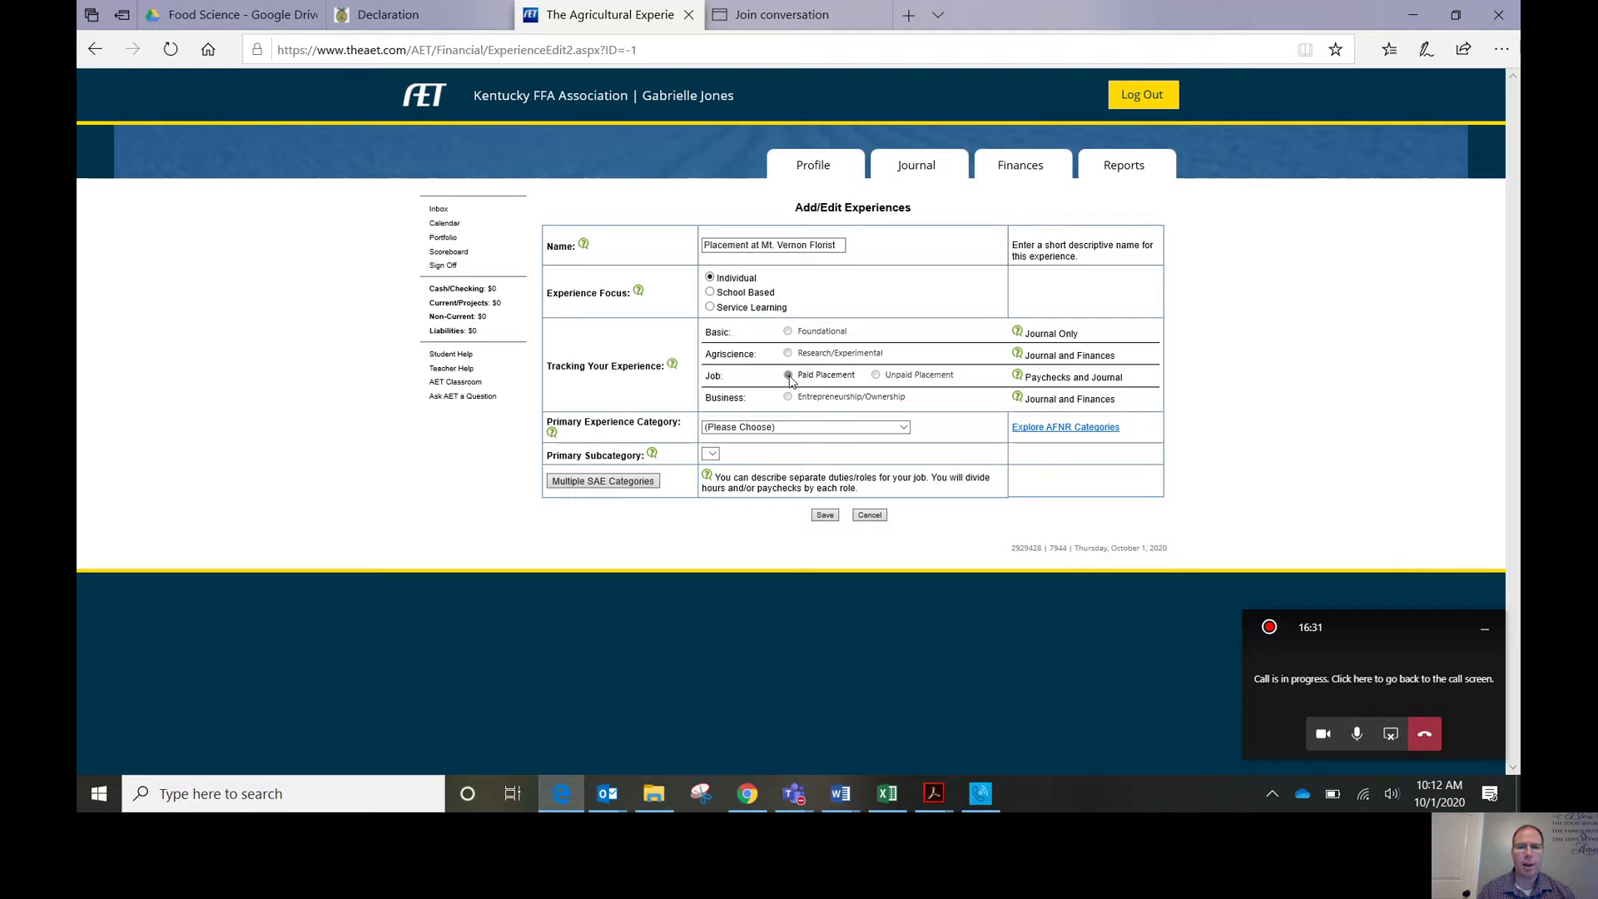
{"action": "left_click", "coordinate": [797, 428]}
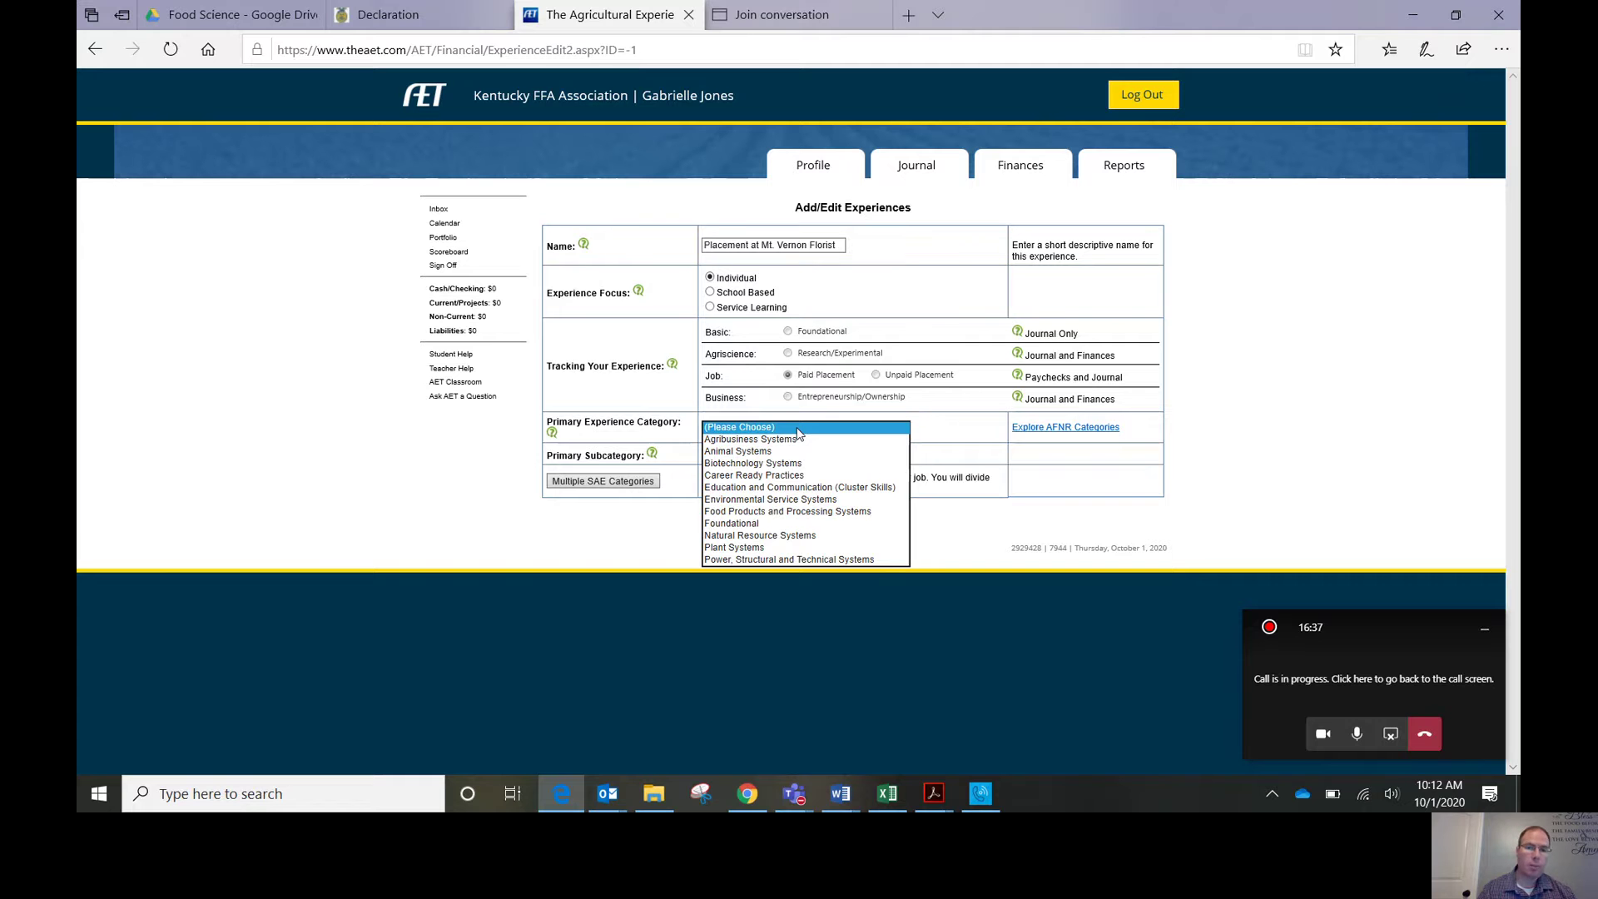
{"action": "left_click", "coordinate": [750, 548]}
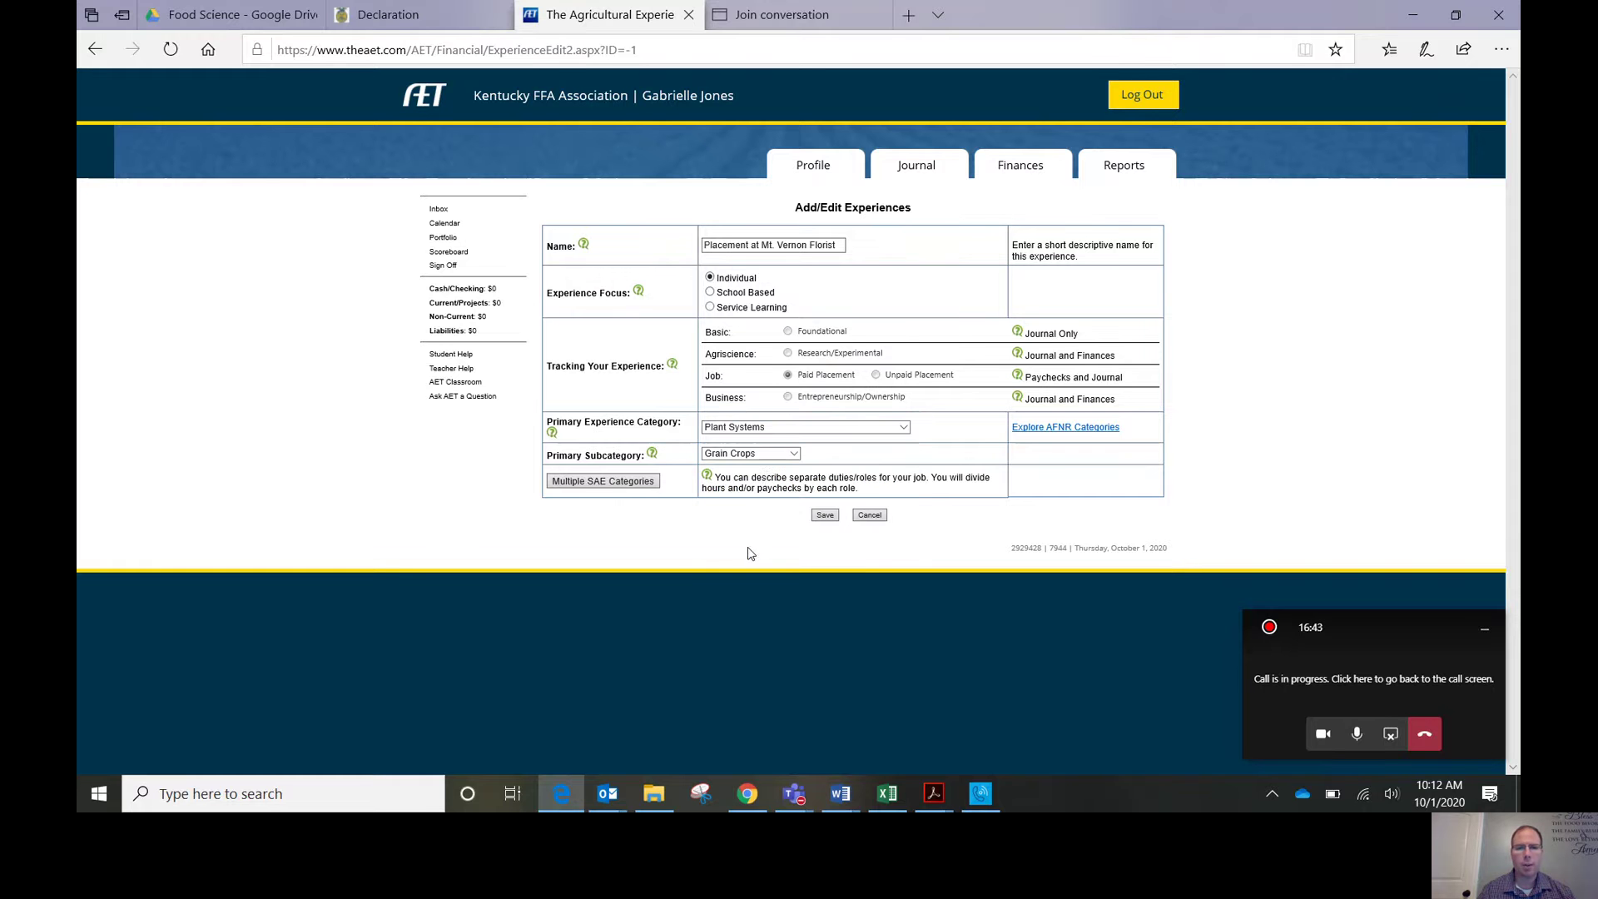
{"action": "left_click", "coordinate": [771, 463]}
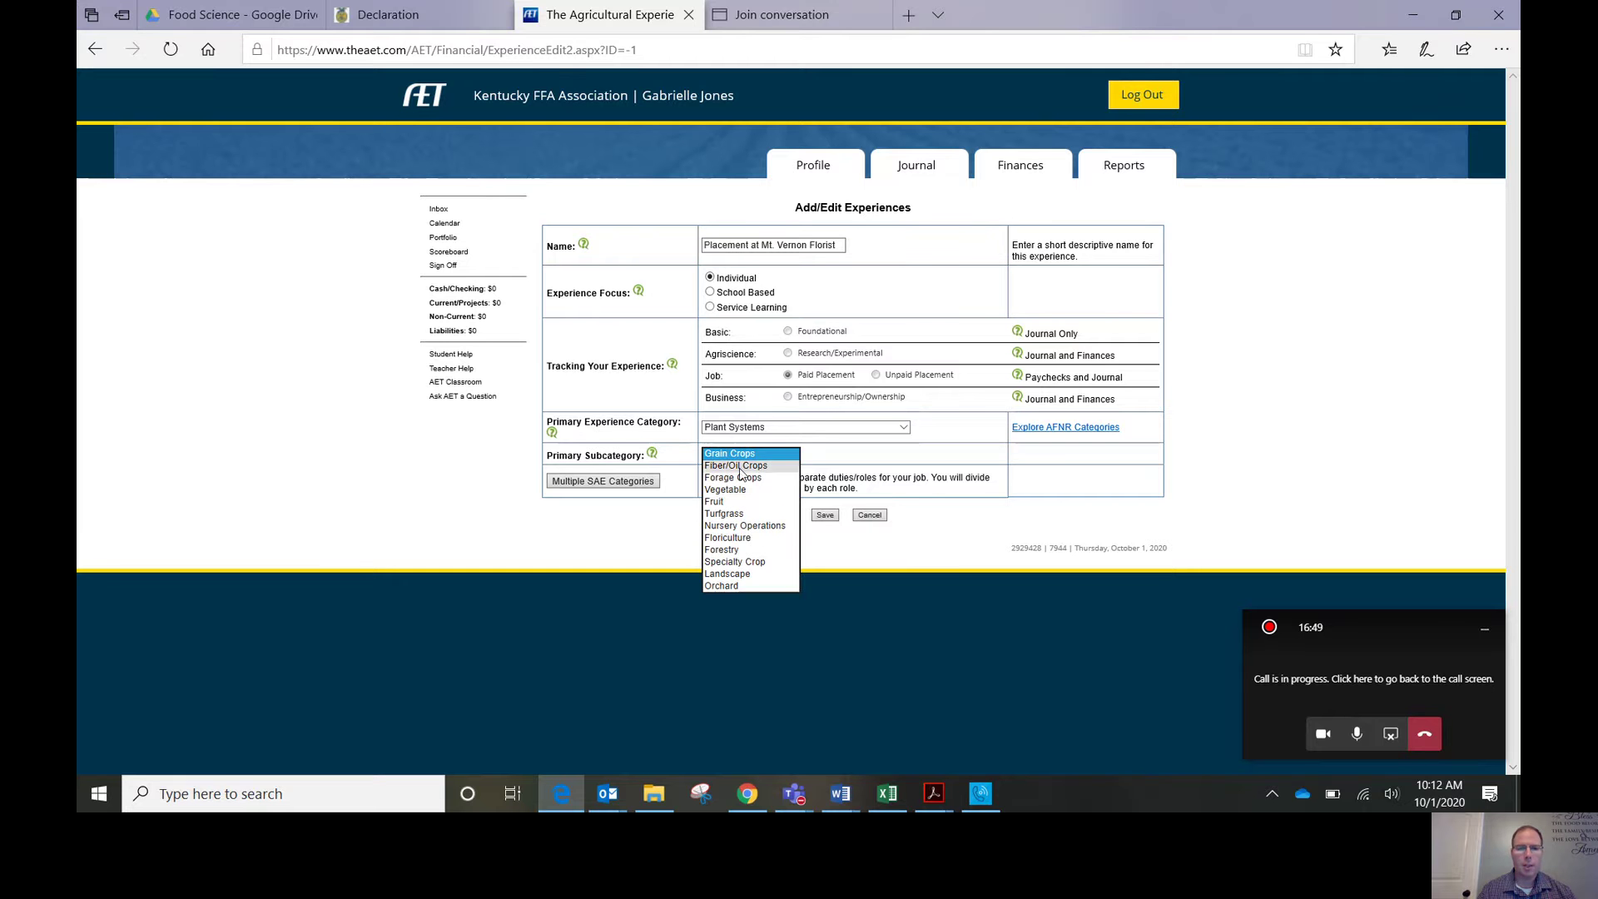
{"action": "left_click", "coordinate": [743, 538]}
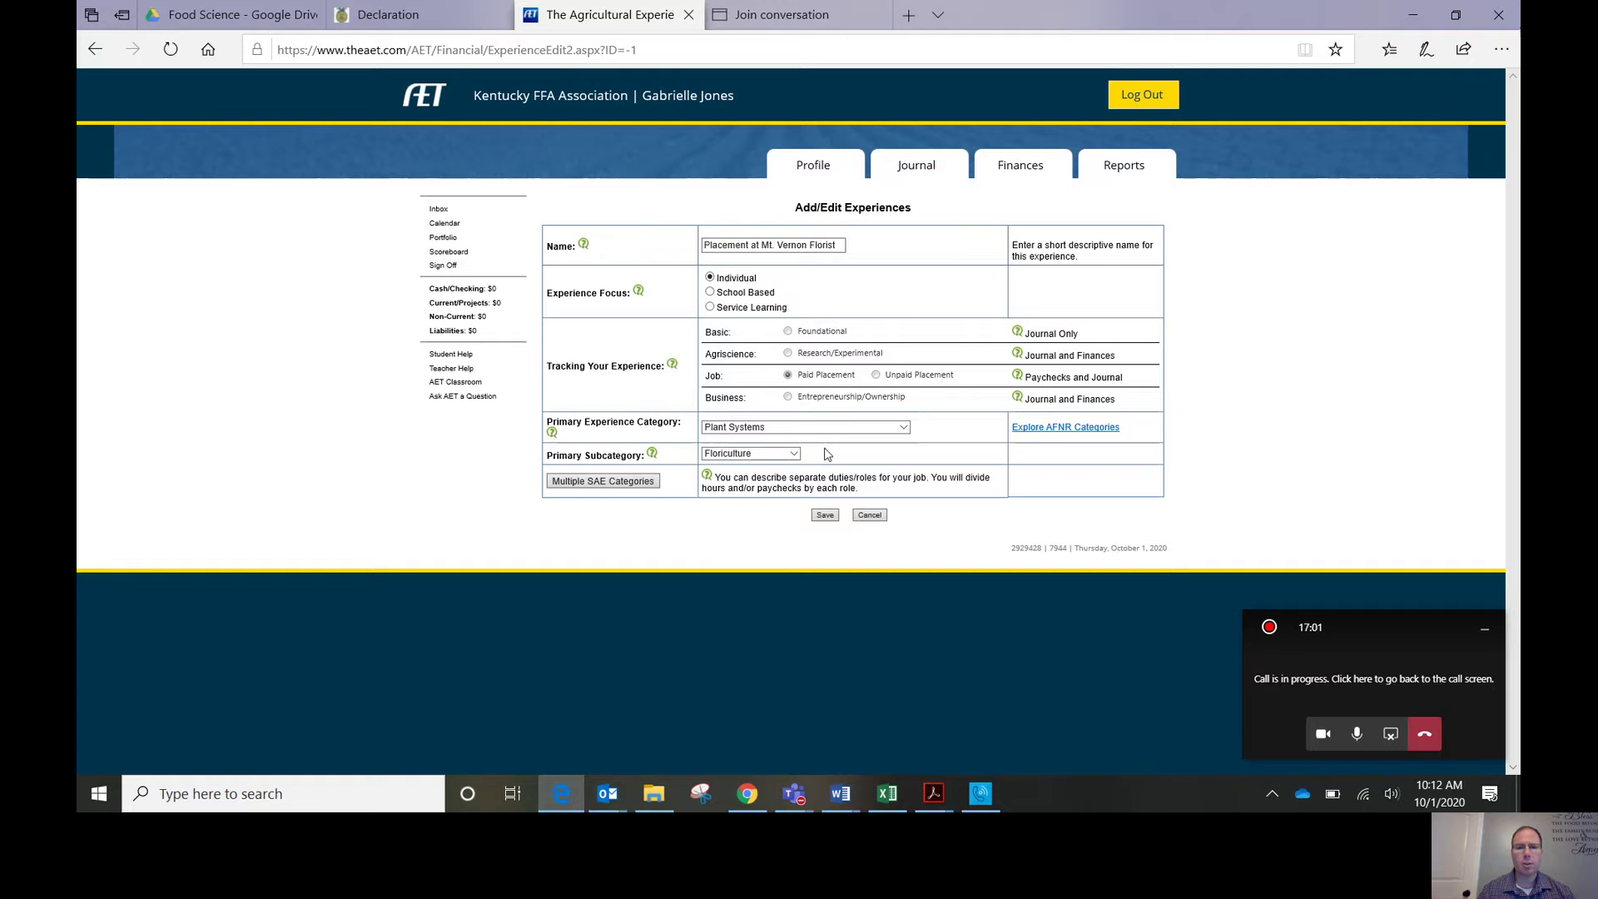
{"action": "left_click", "coordinate": [824, 516]}
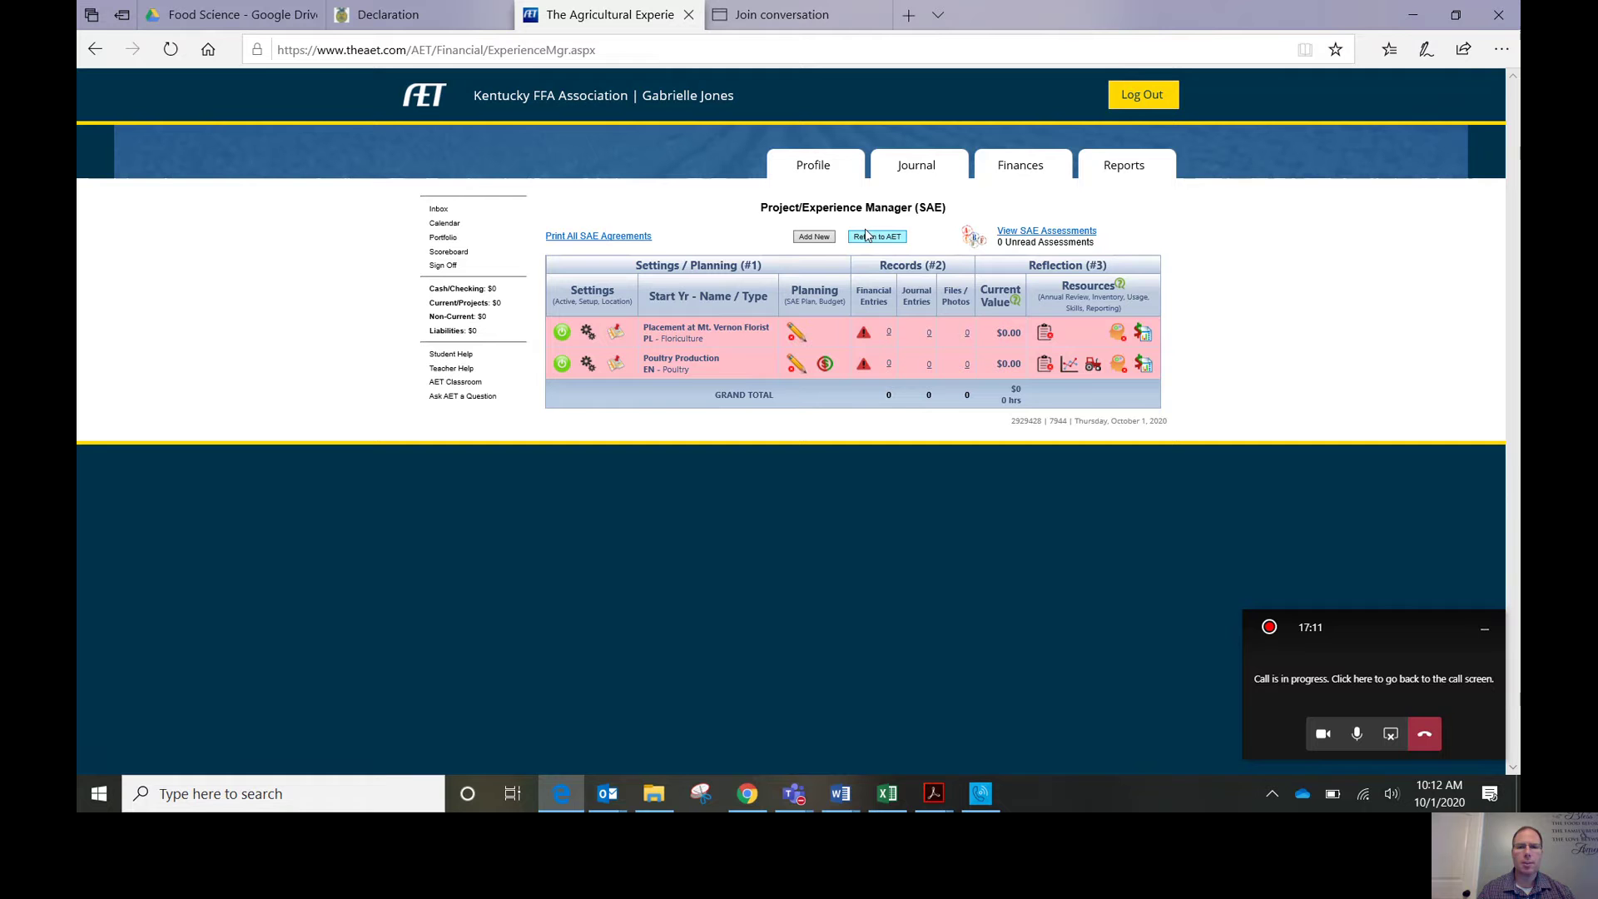
- Add a third new experience named 'Community Food Bank', correcting a mistyped letter
{"action": "left_click", "coordinate": [815, 237]}
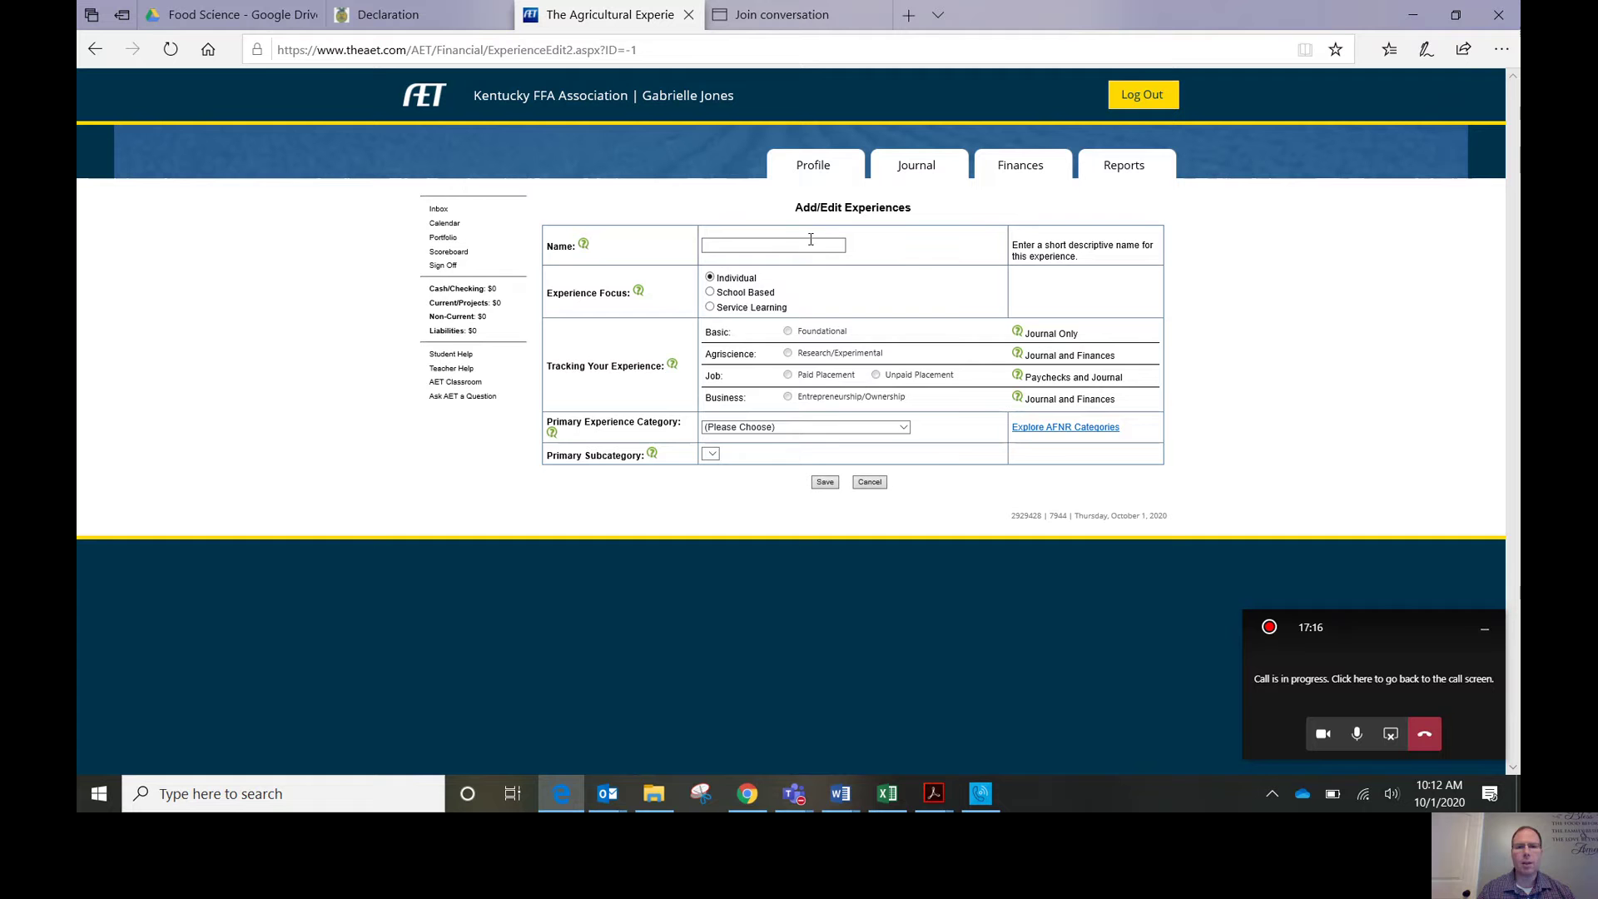
{"action": "left_click", "coordinate": [777, 244]}
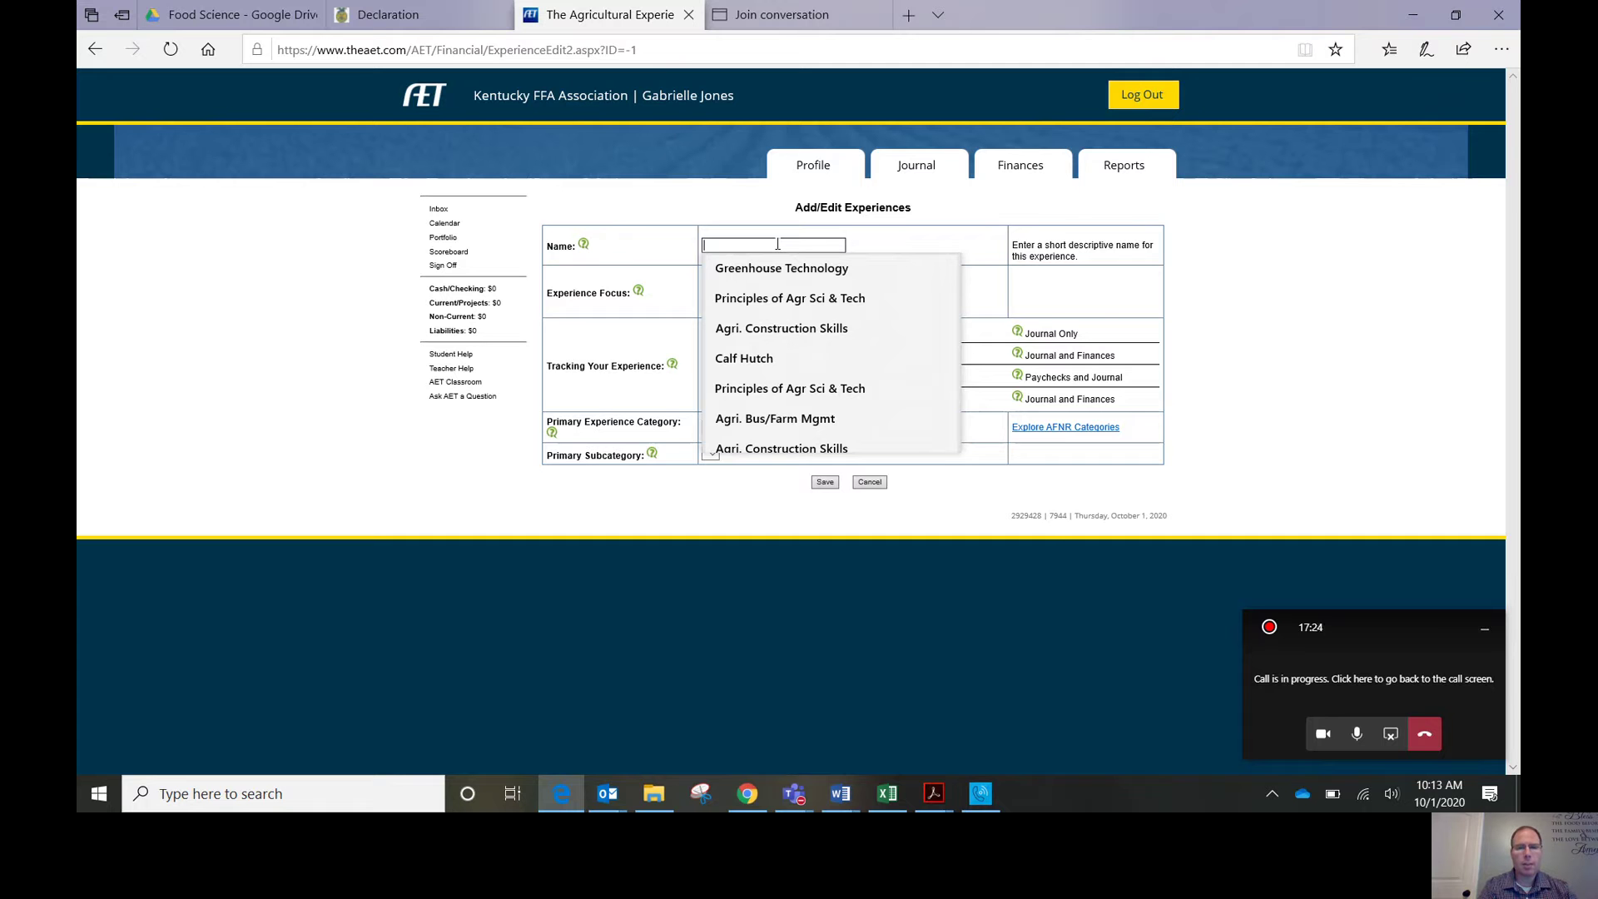
{"action": "type", "text": "g"}
{"action": "key", "text": "BackSpace"}
{"action": "type", "text": "Community F"}
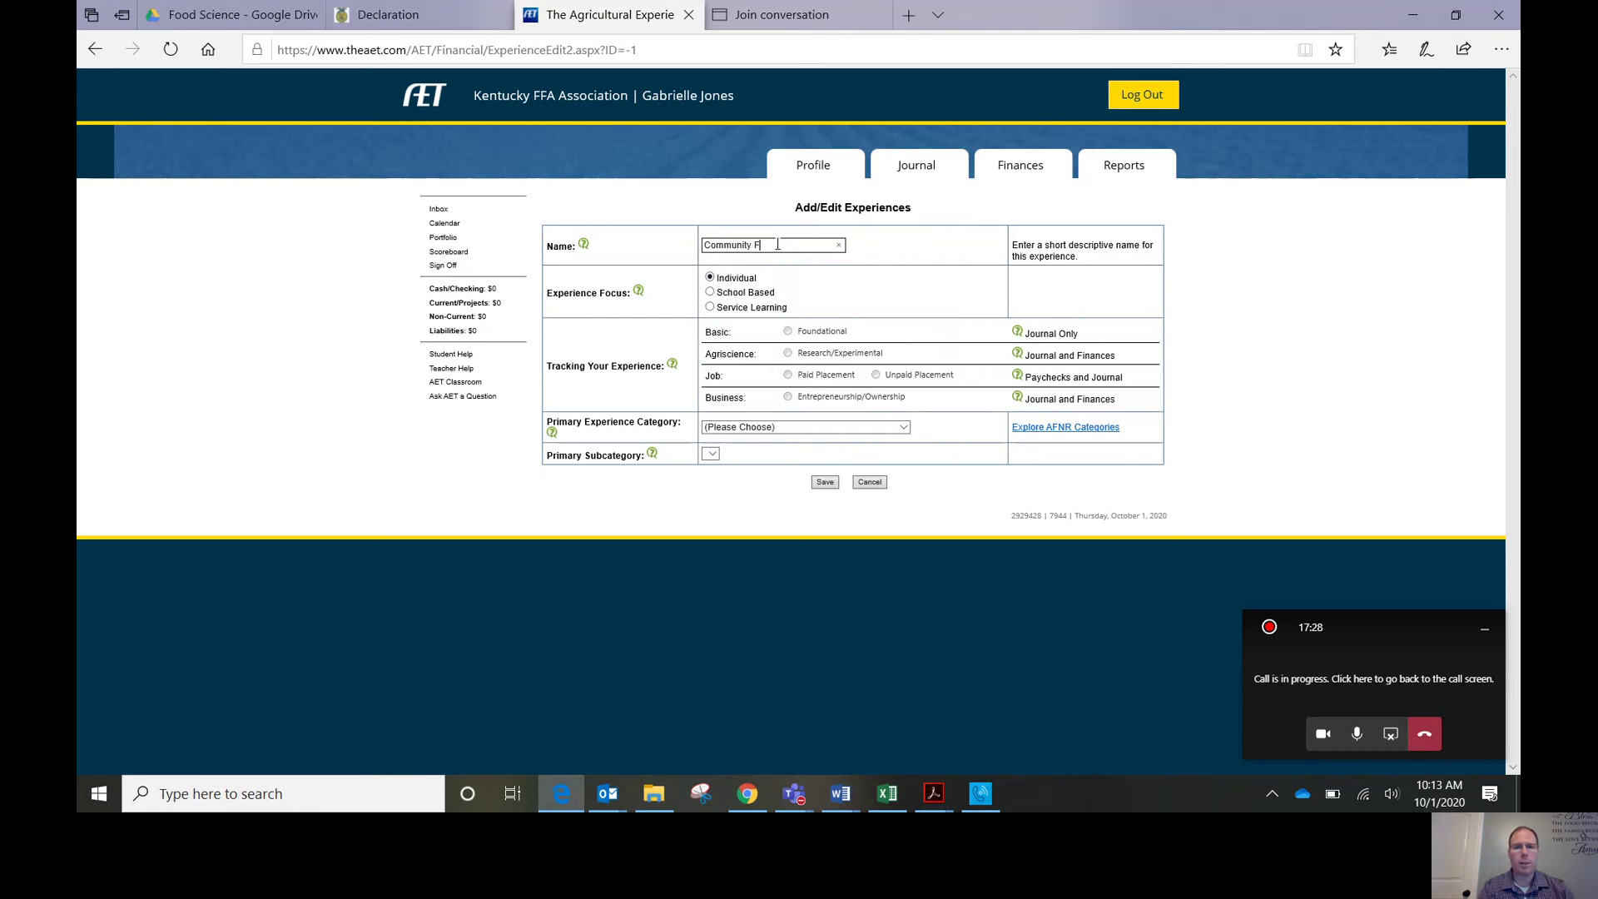
{"action": "type", "text": "ood Bank"}
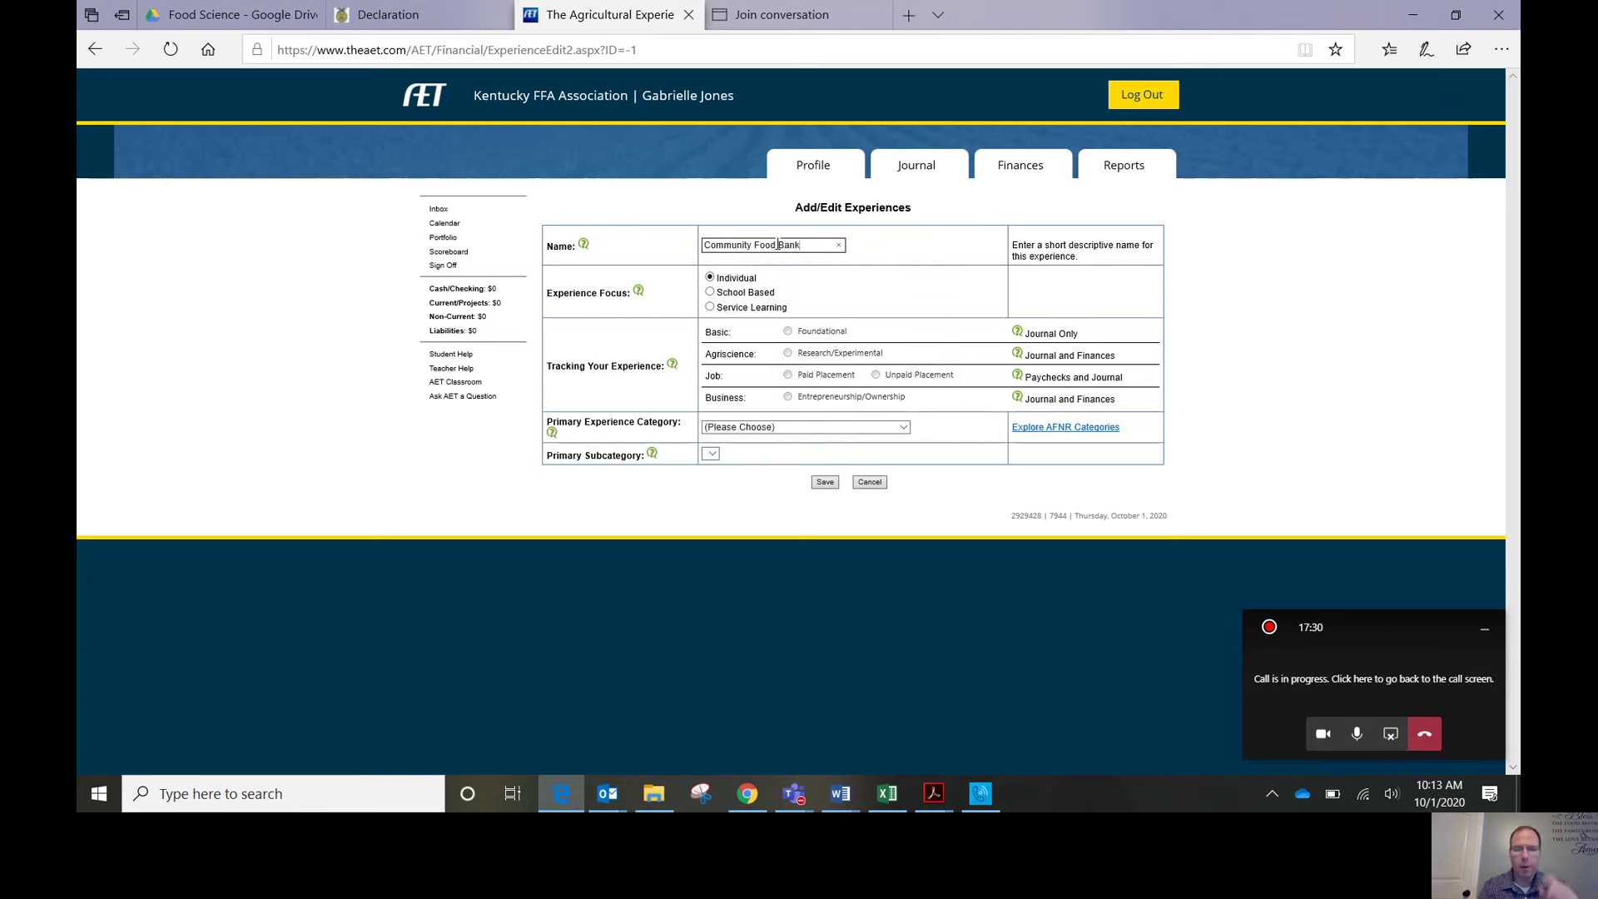
- Save it as Service Learning, Unpaid Placement, in Food Products and Processing Systems, Food Science
{"action": "left_click", "coordinate": [719, 311]}
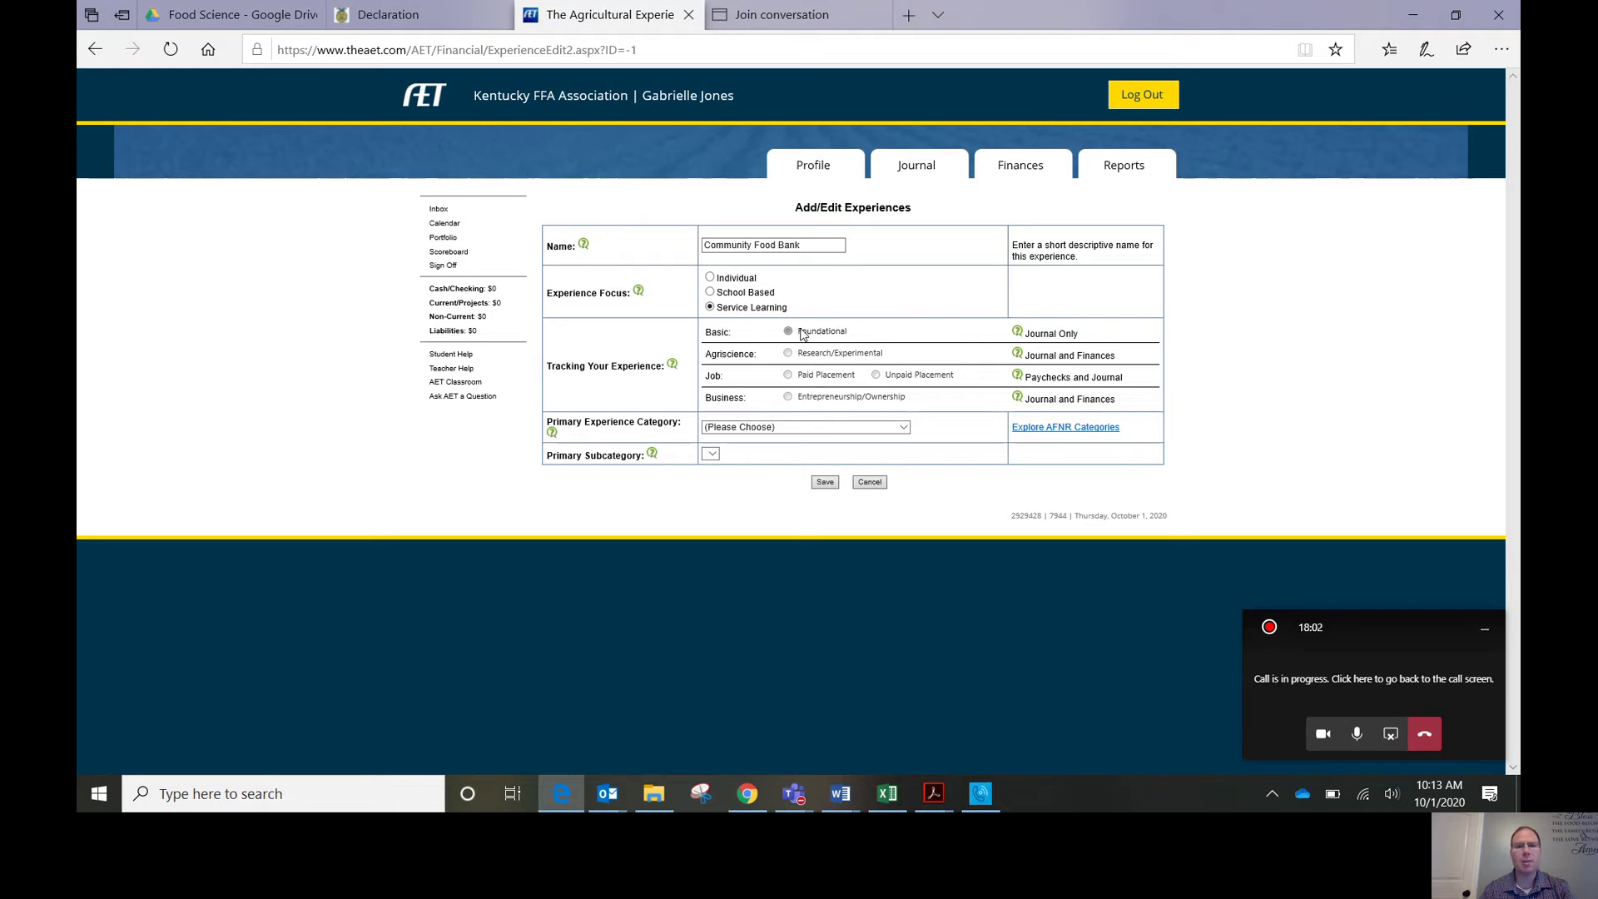
{"action": "left_click", "coordinate": [877, 376]}
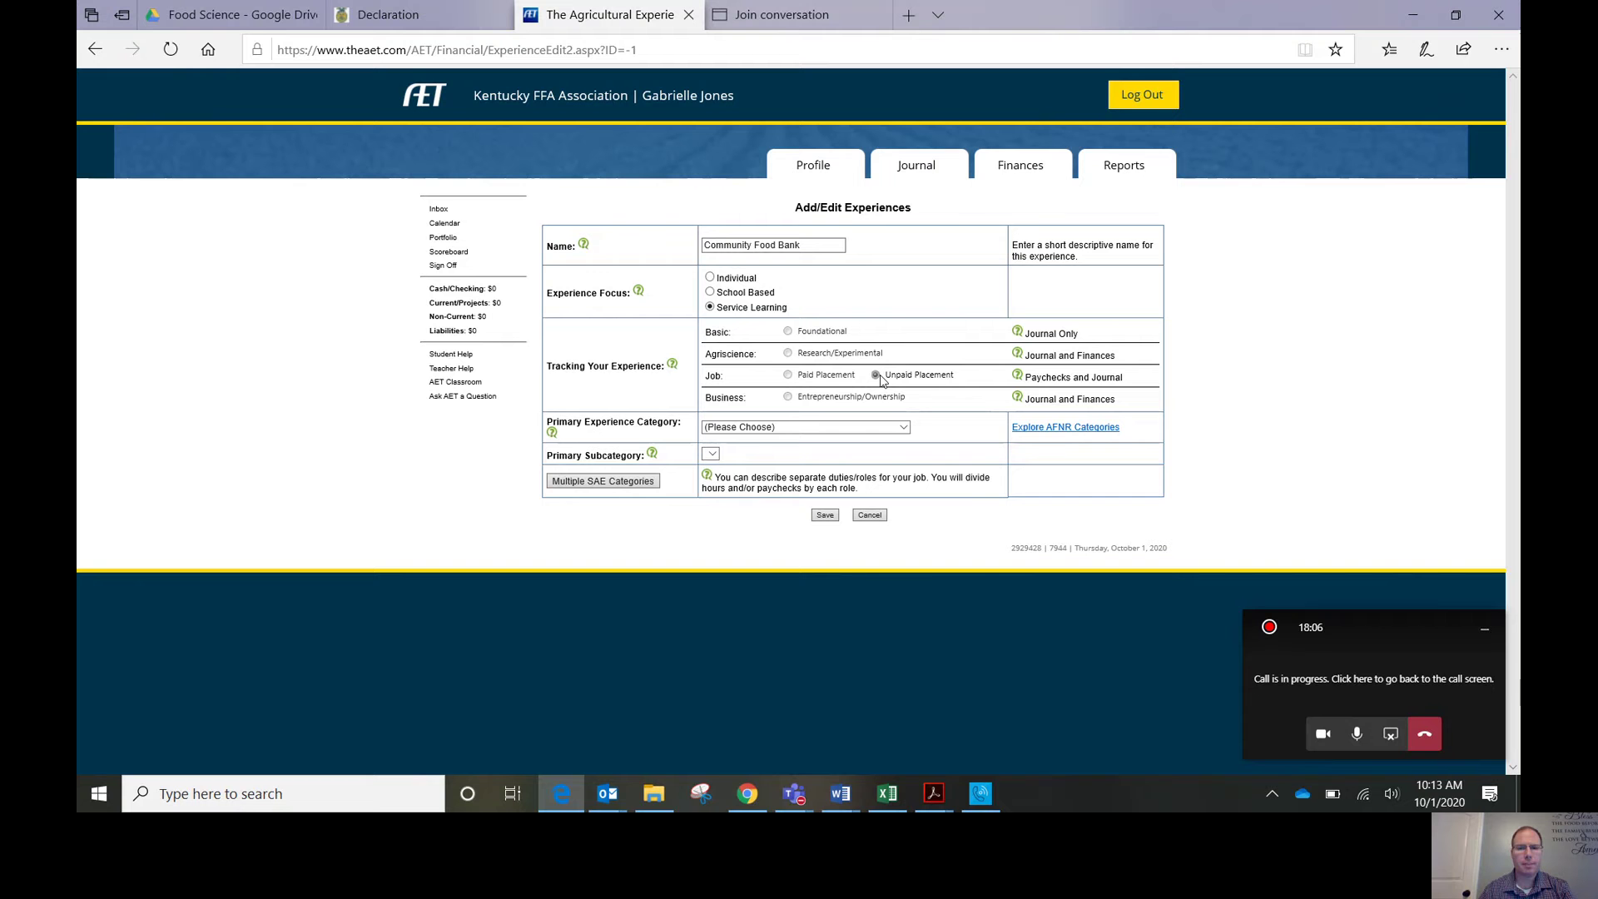
{"action": "left_click", "coordinate": [837, 429]}
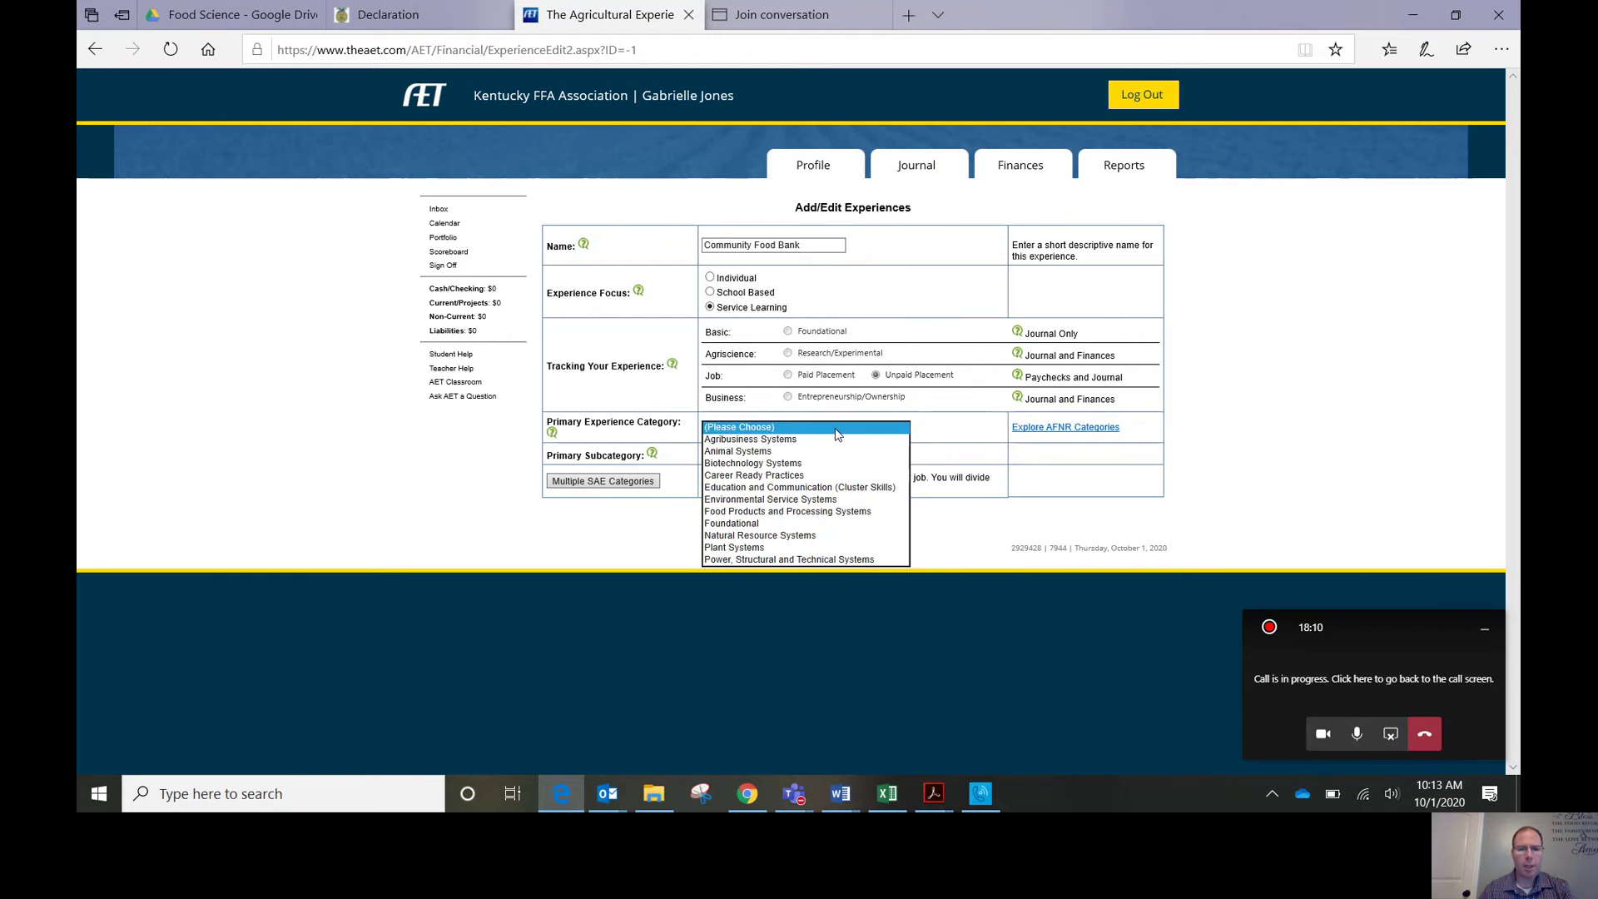
{"action": "left_click", "coordinate": [791, 513]}
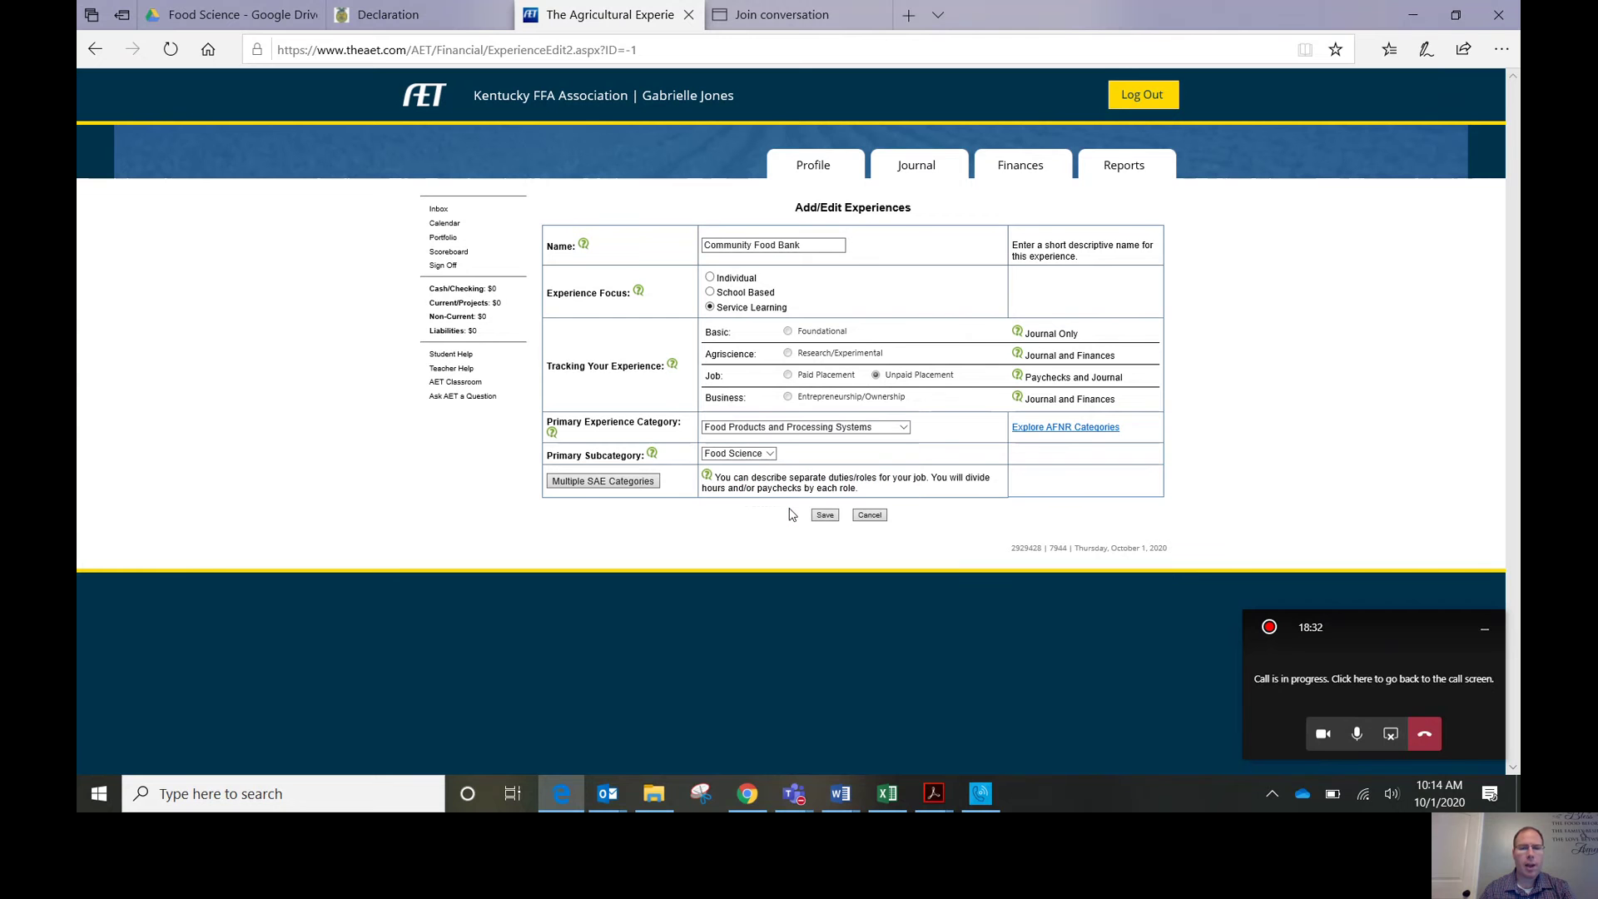
{"action": "left_click", "coordinate": [769, 454]}
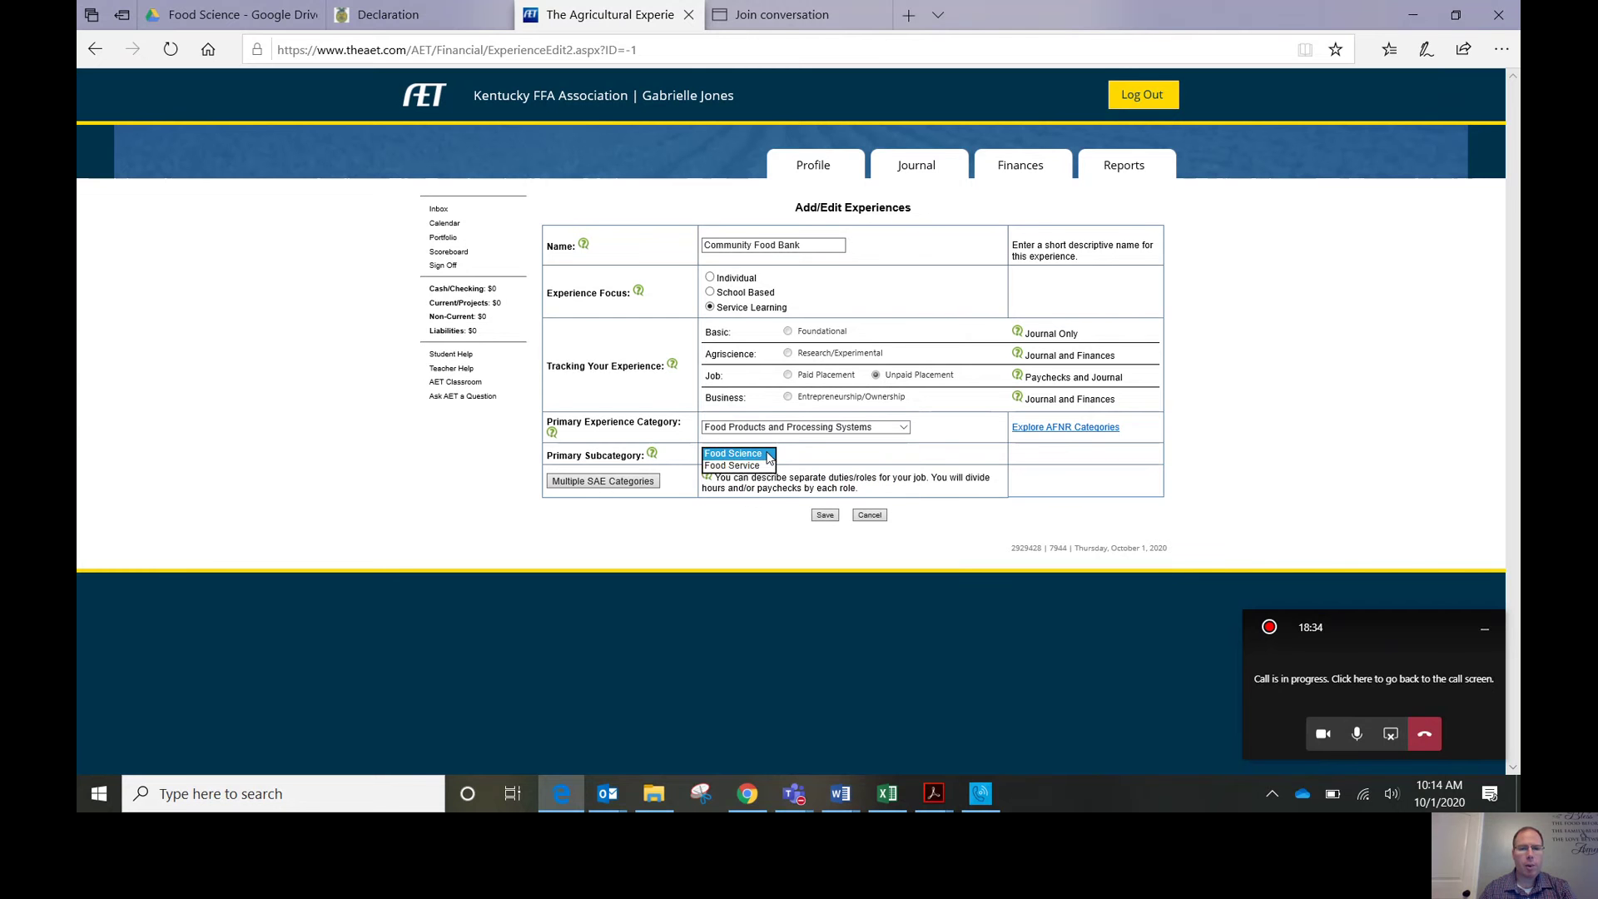
{"action": "left_click", "coordinate": [766, 455]}
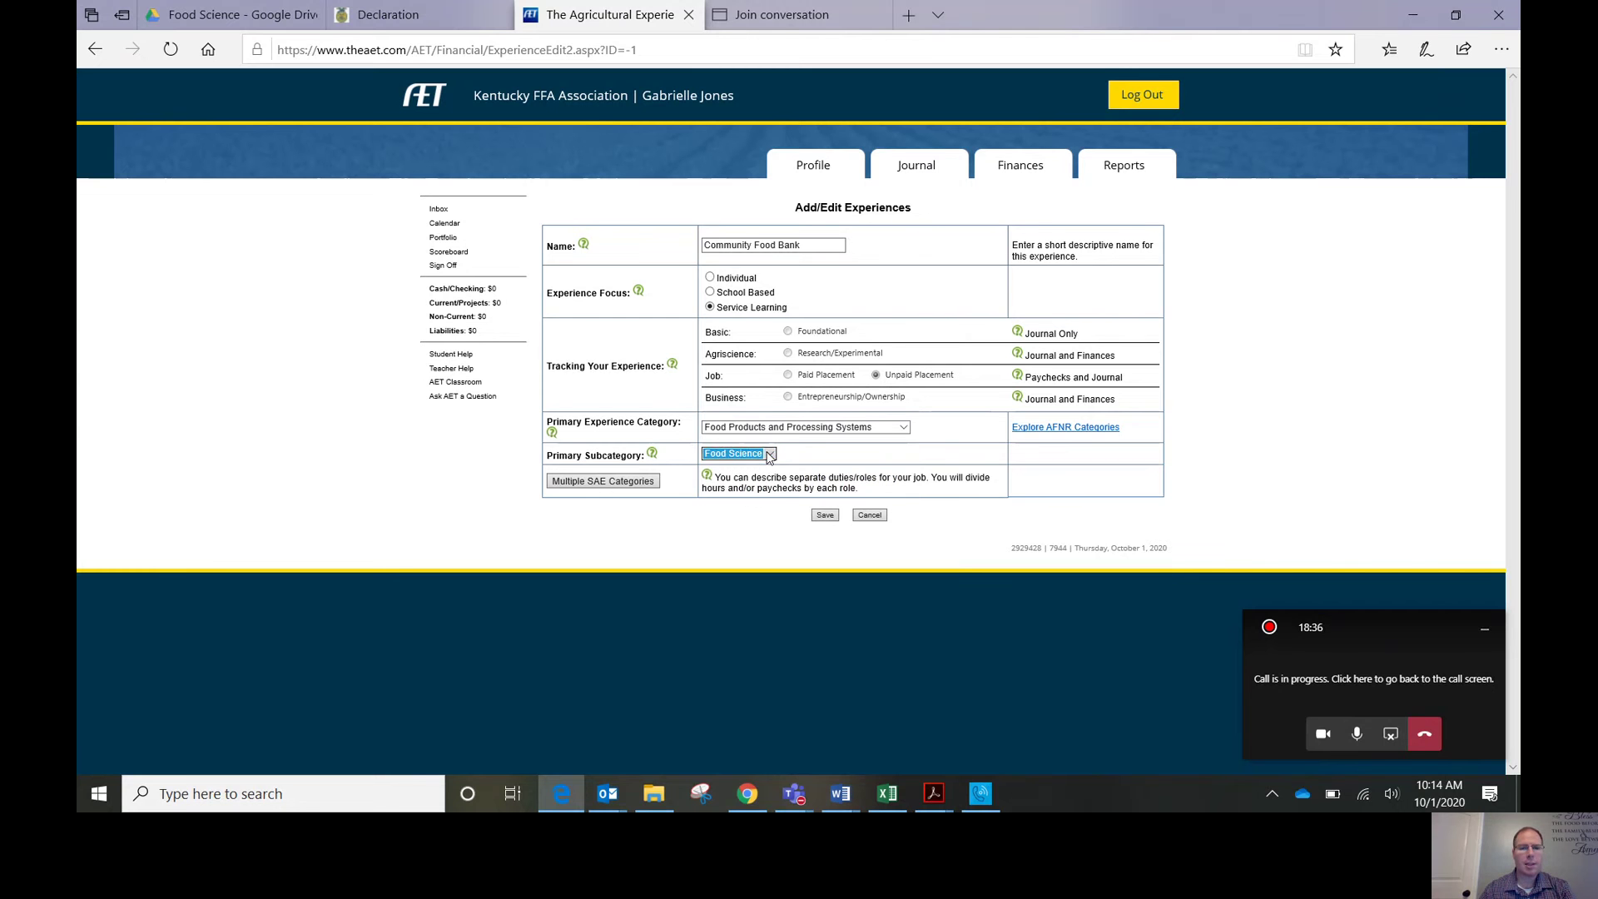
{"action": "left_click", "coordinate": [825, 515]}
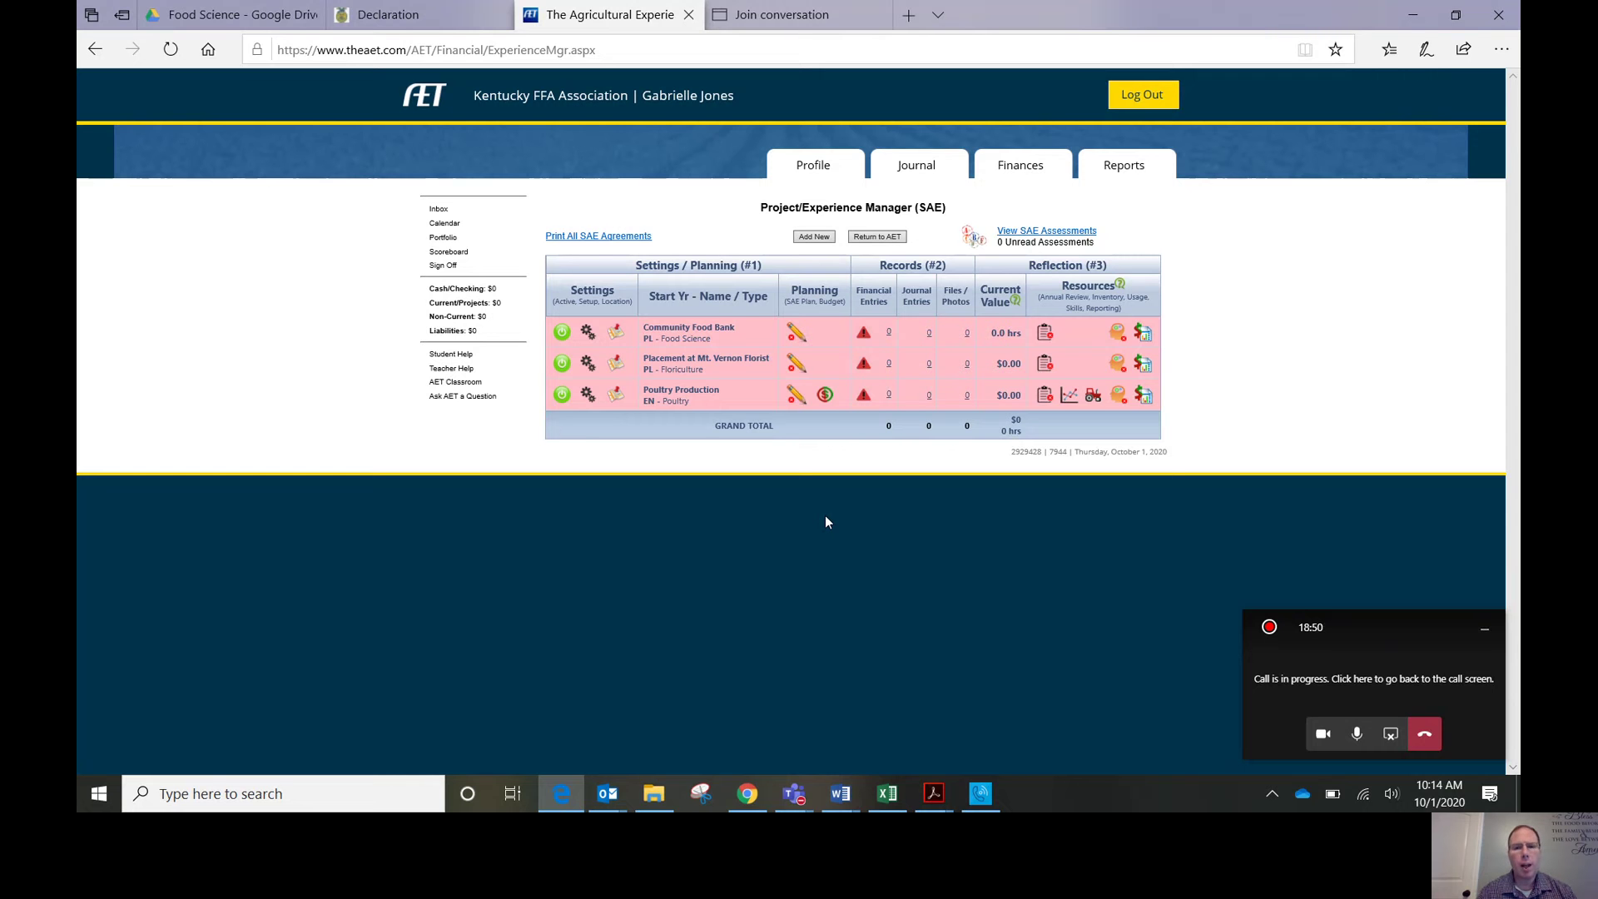
- Open the Planning page for the Community Food Bank experience
{"action": "left_click", "coordinate": [796, 336]}
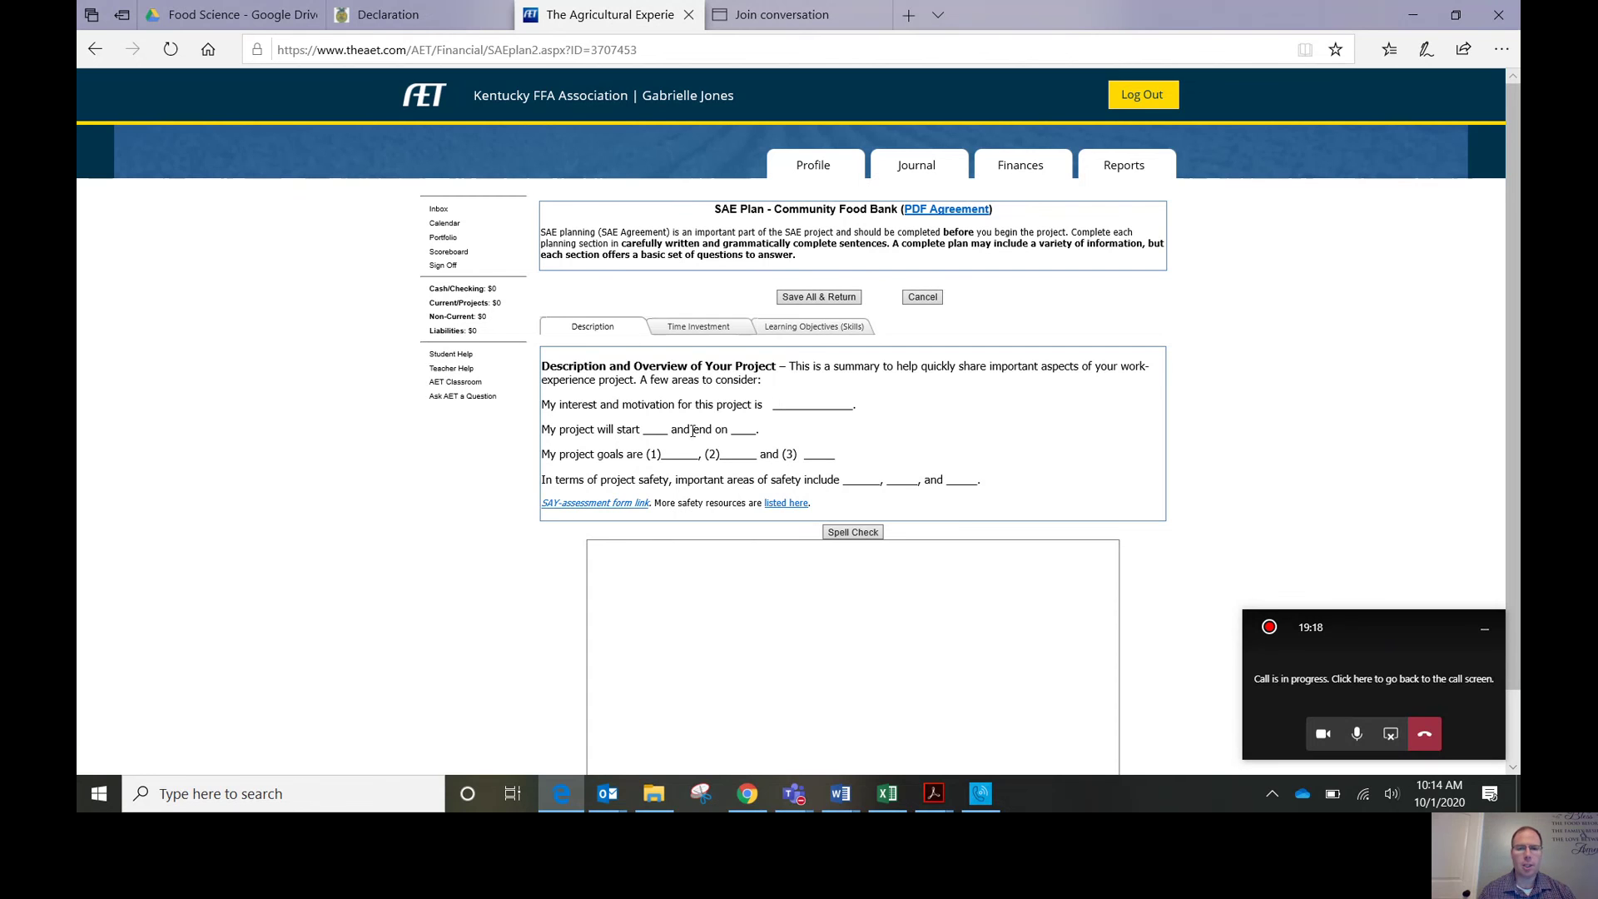
- Enter the description 'I plan to volunteer 4 hours per month at the local food bank.'
{"action": "left_click", "coordinate": [613, 557]}
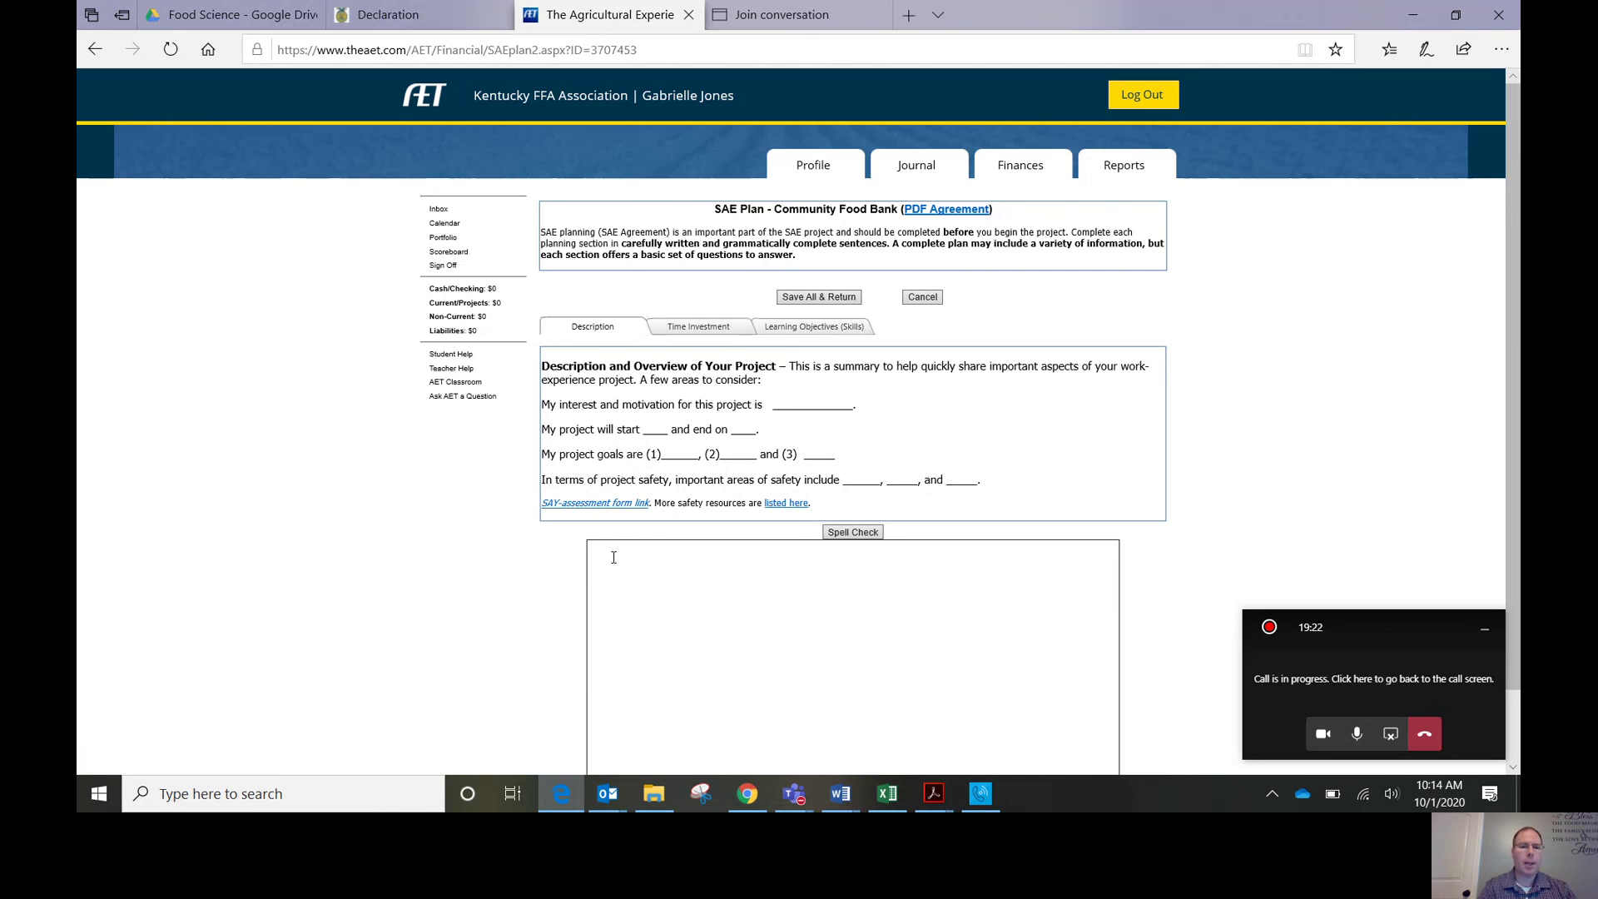
{"action": "type", "text": "I plan to volunteer 4 hours "}
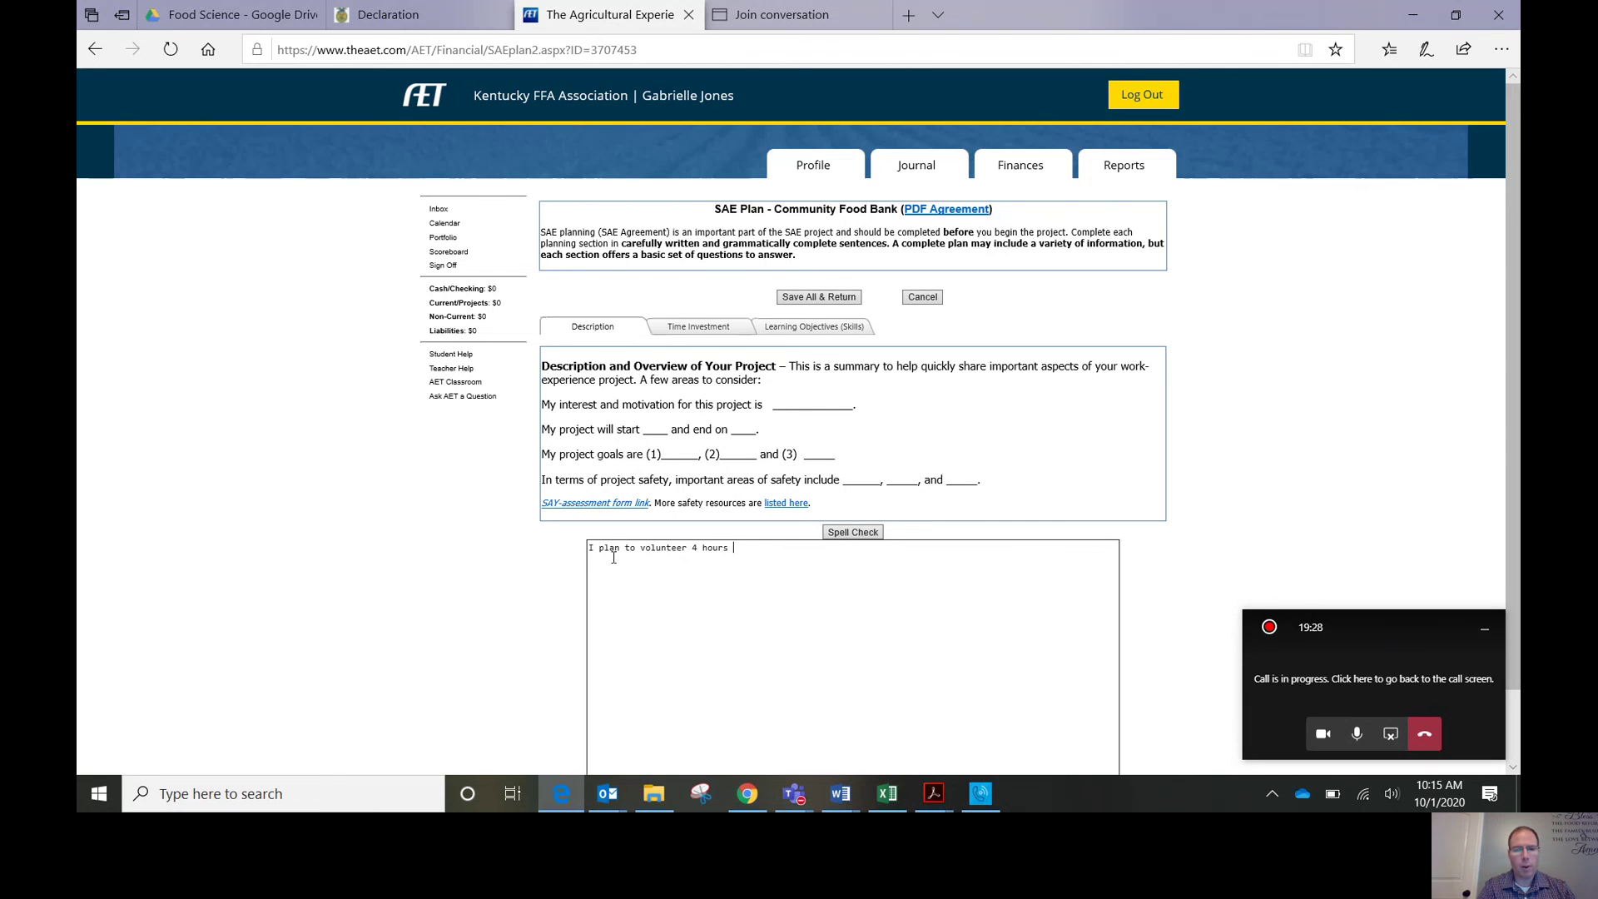
{"action": "type", "text": "per month at the local food bank."}
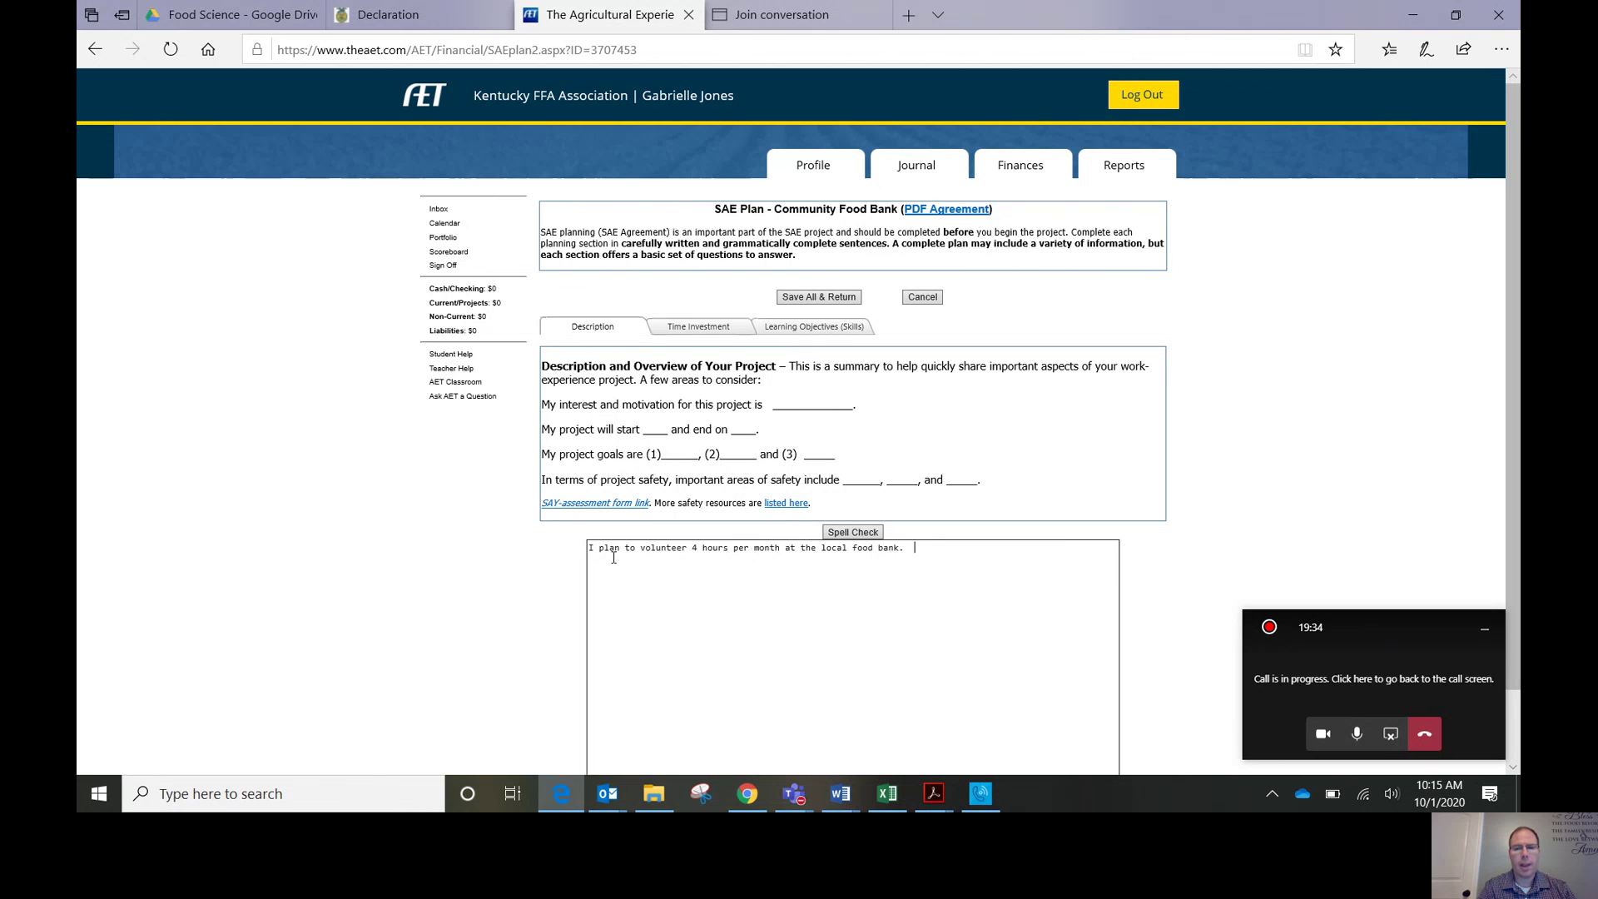